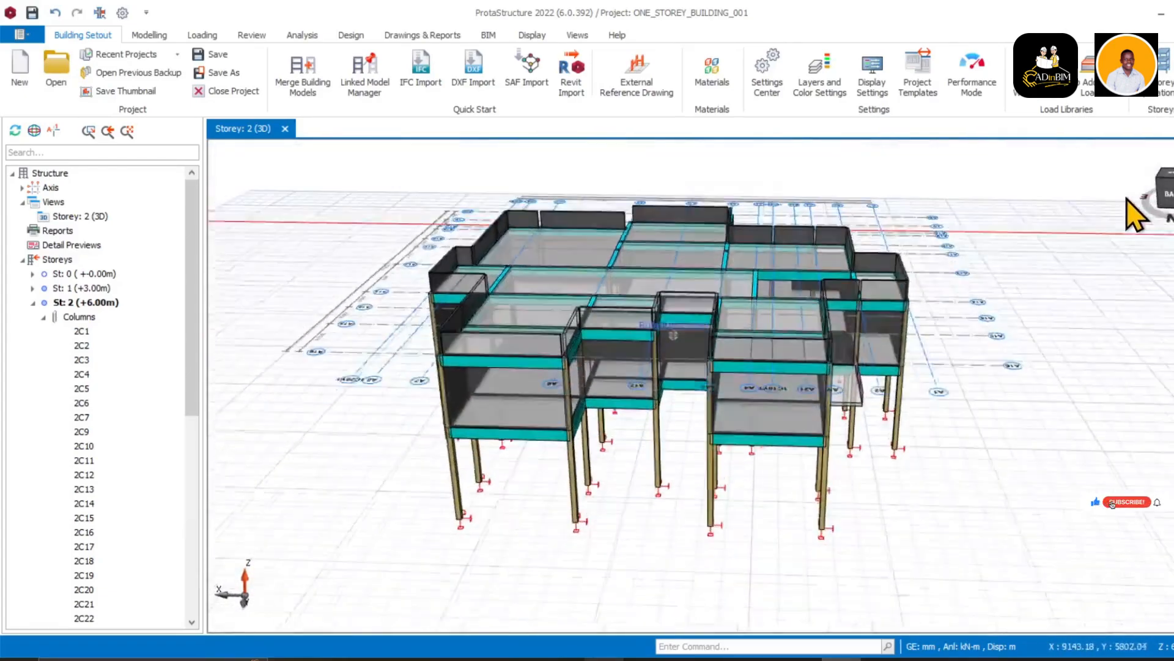
scroll(810, 229, up, 3)
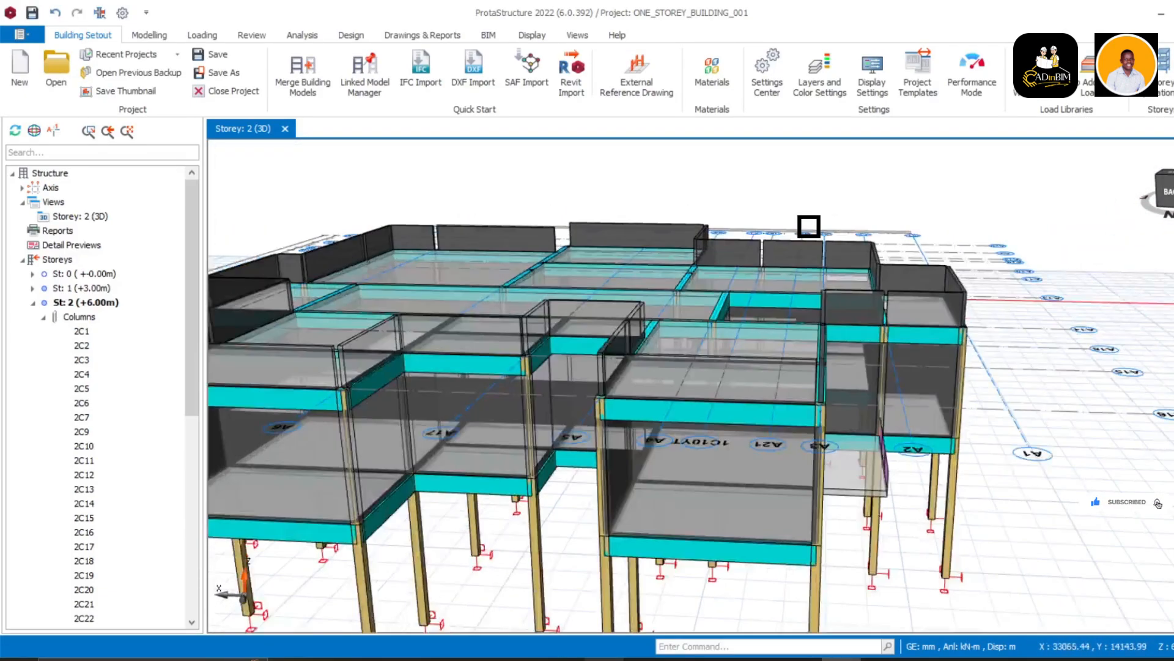
scroll(809, 226, down, 3)
drag(1171, 178, 1168, 203)
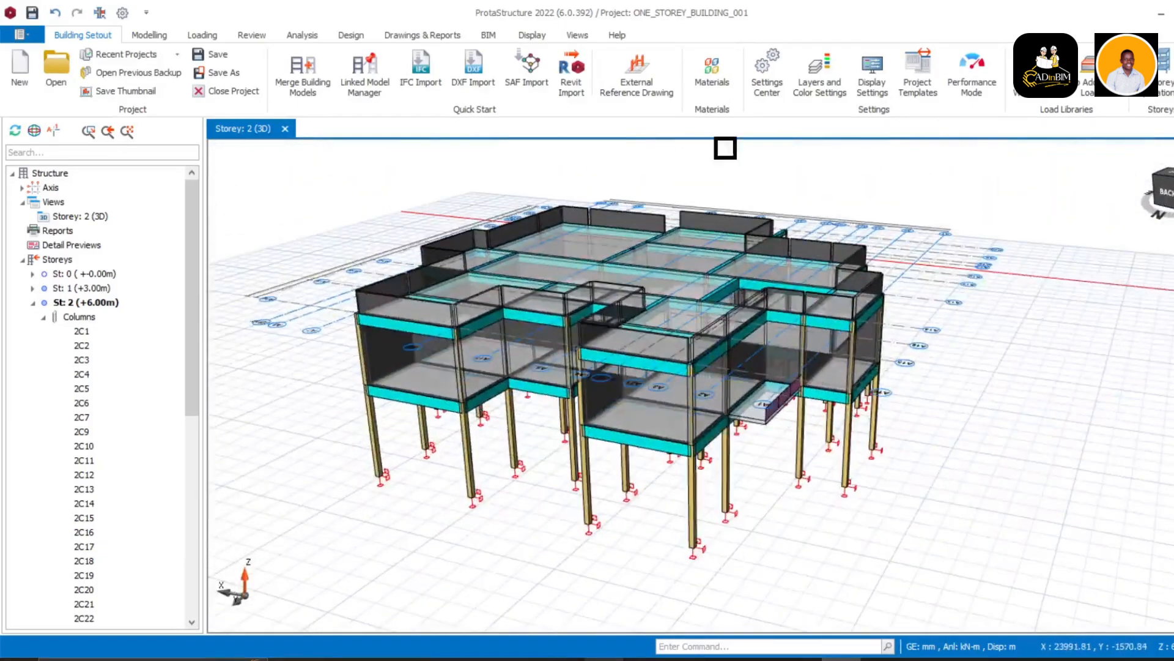
Run the Building Model Check with every check enabled for all storeys, and close the check dialog when it finishes.
click(297, 38)
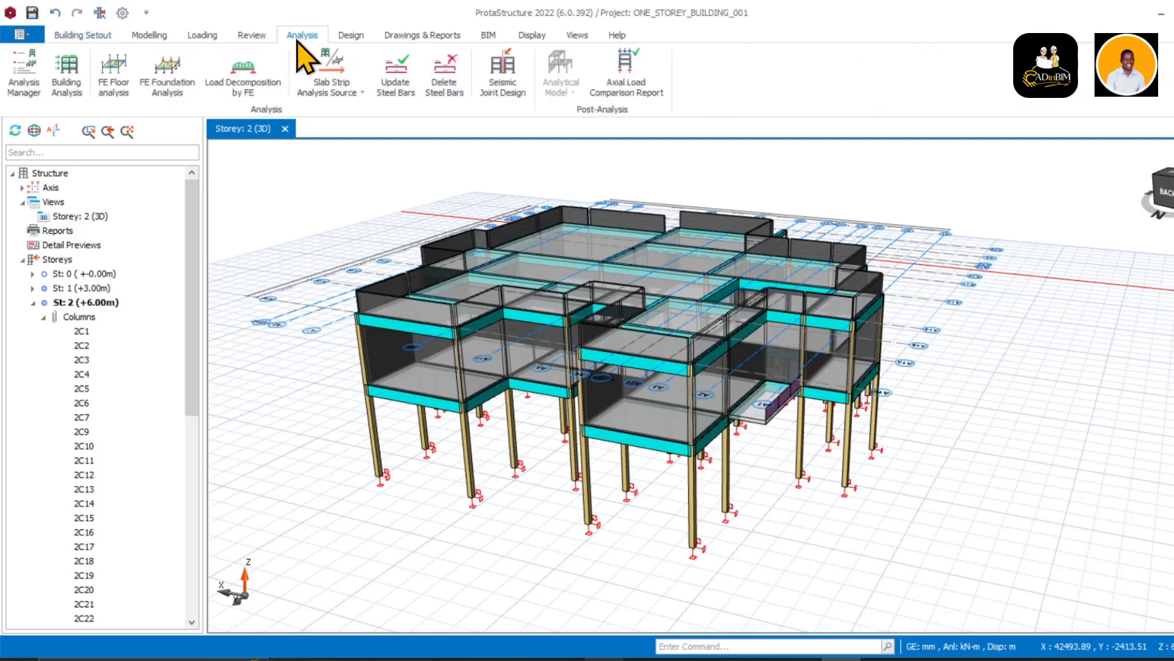
click(76, 90)
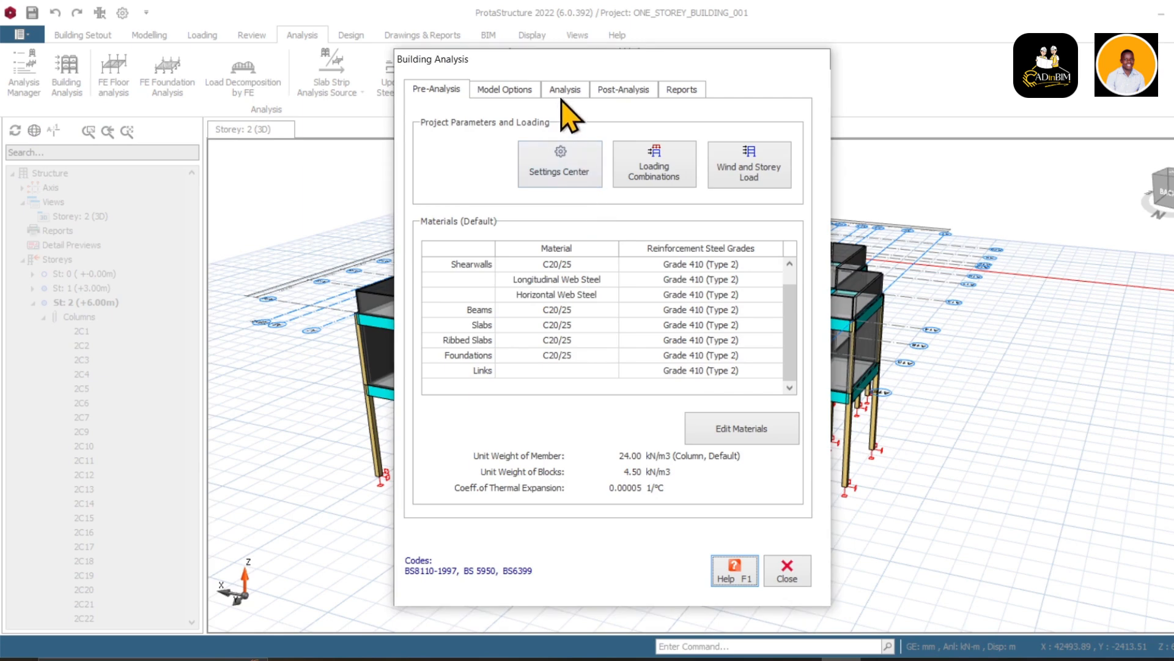
click(564, 91)
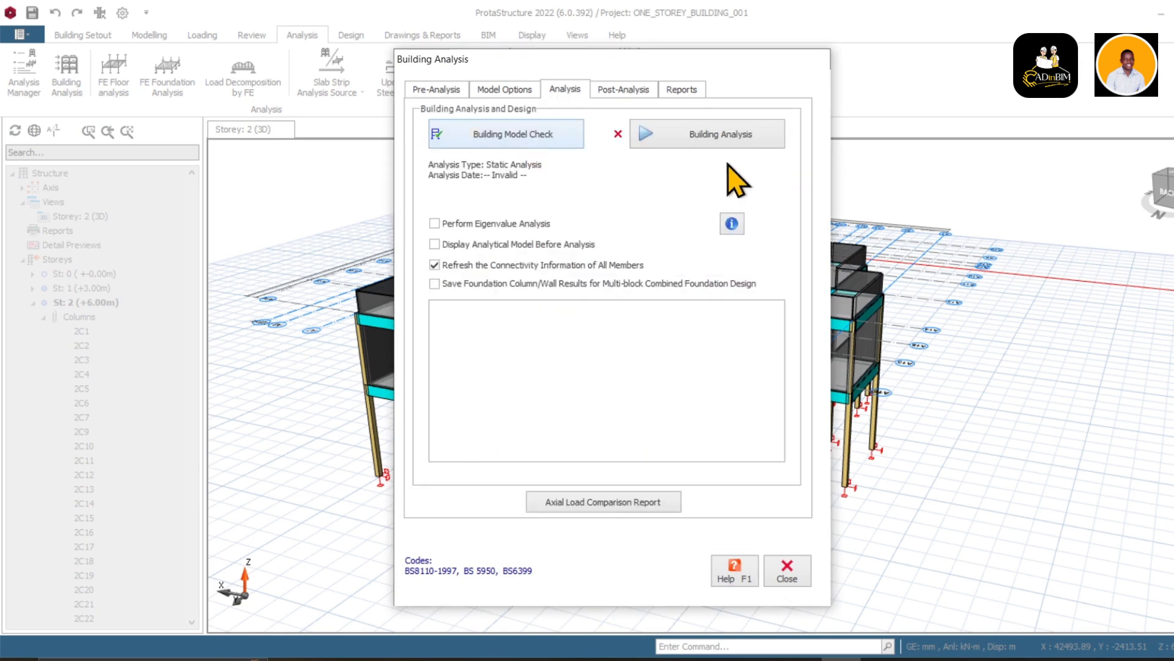
click(520, 142)
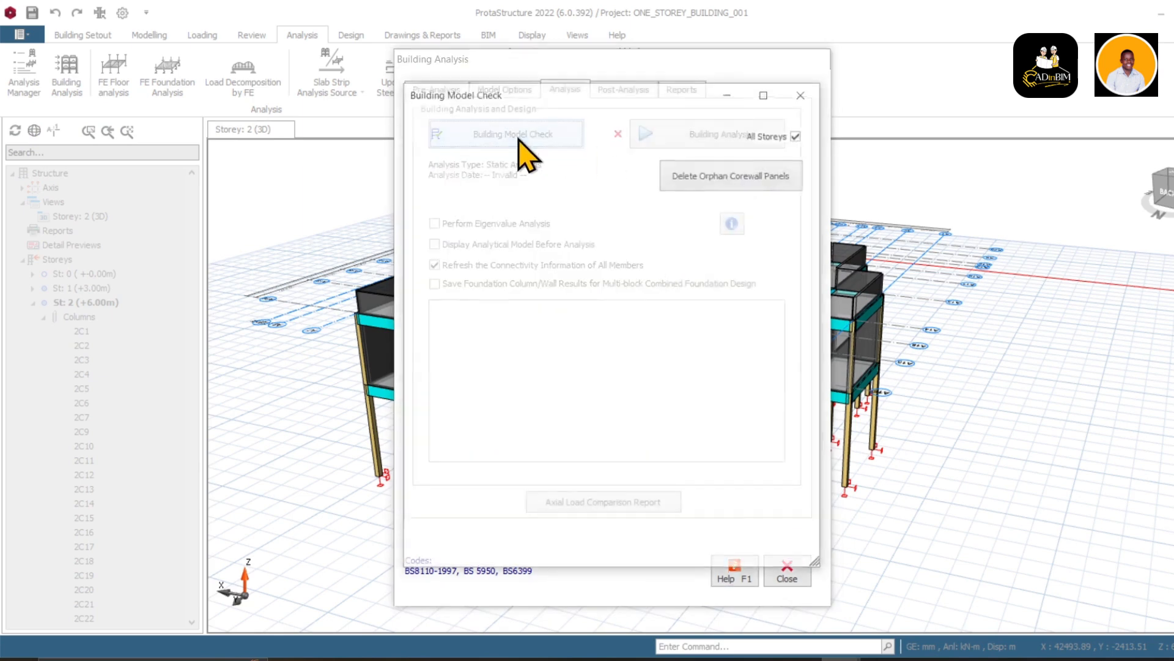
click(666, 551)
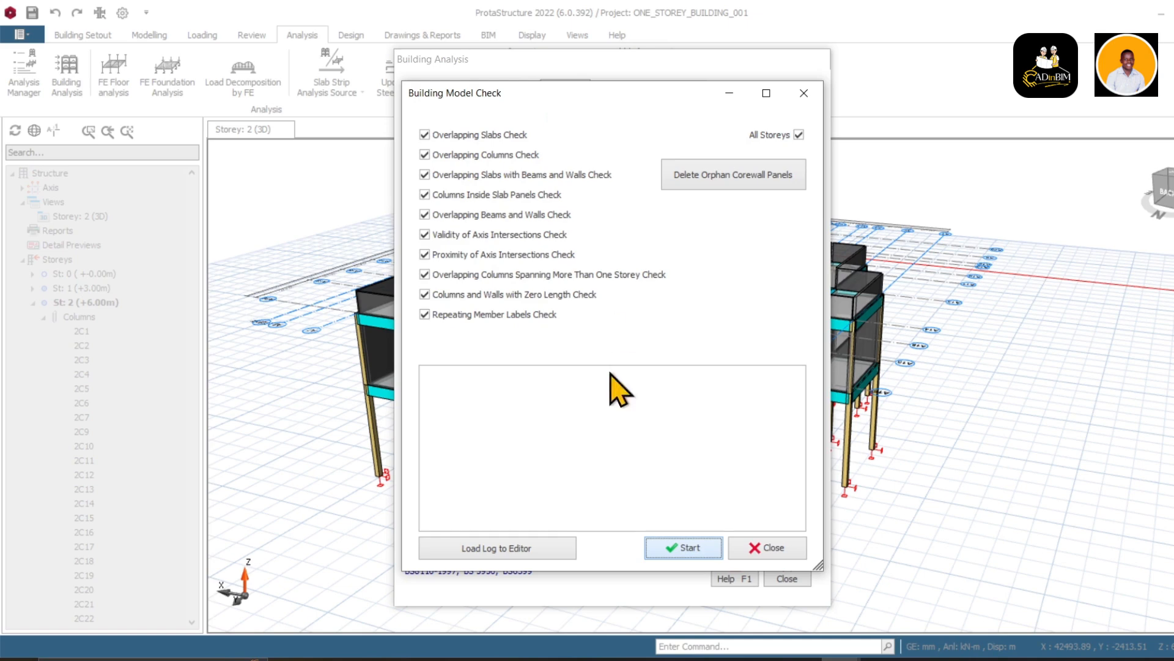
click(691, 548)
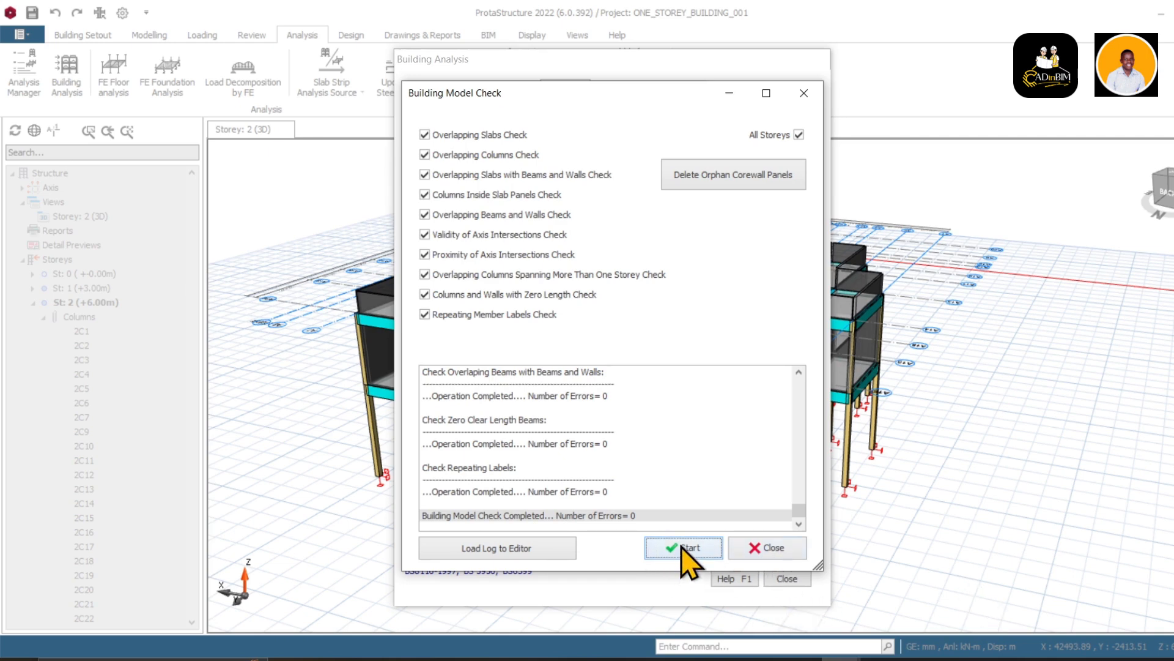
click(776, 548)
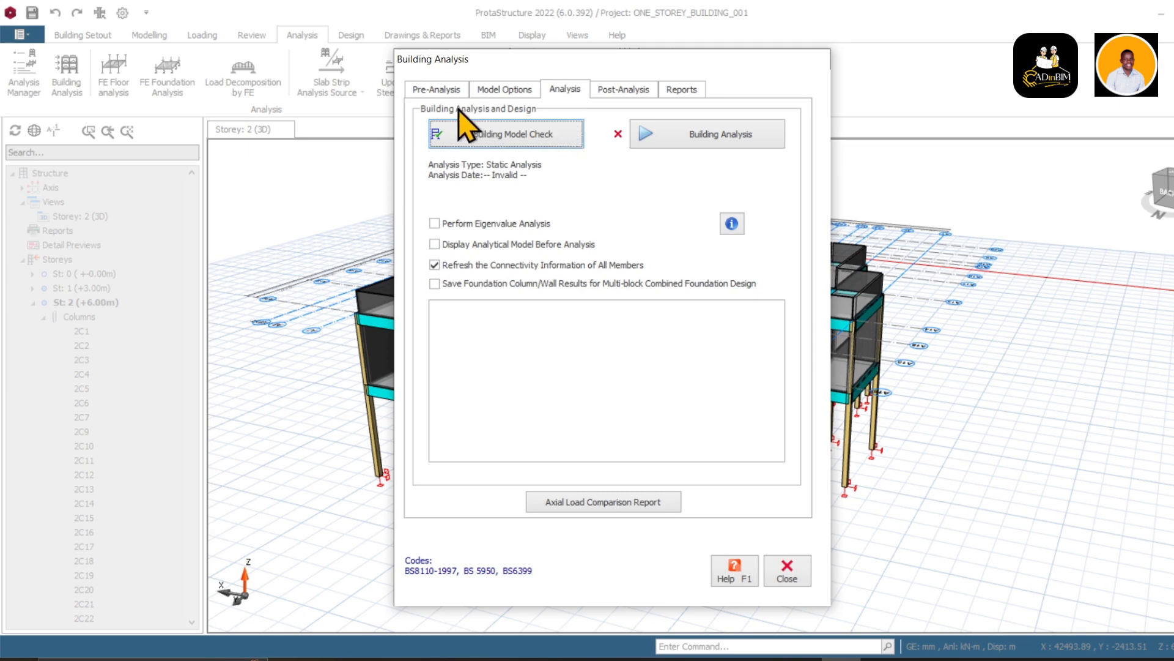
Set the default concrete columns material to C20/25 and apply it to all members of this material class in the storey.
click(435, 89)
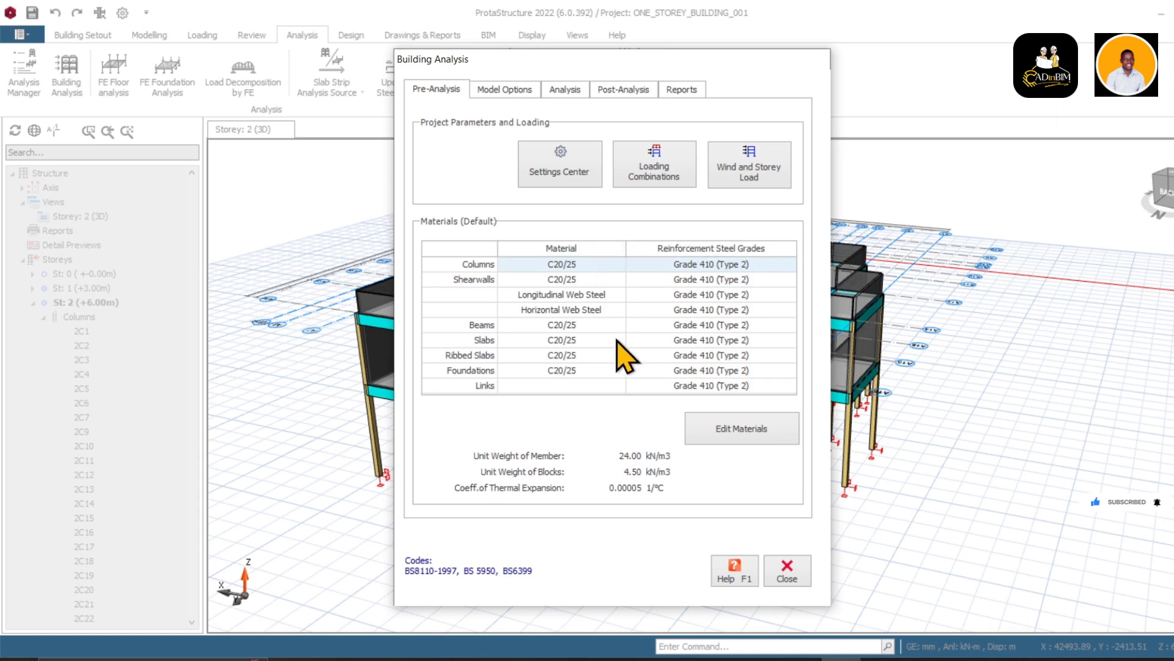
click(753, 430)
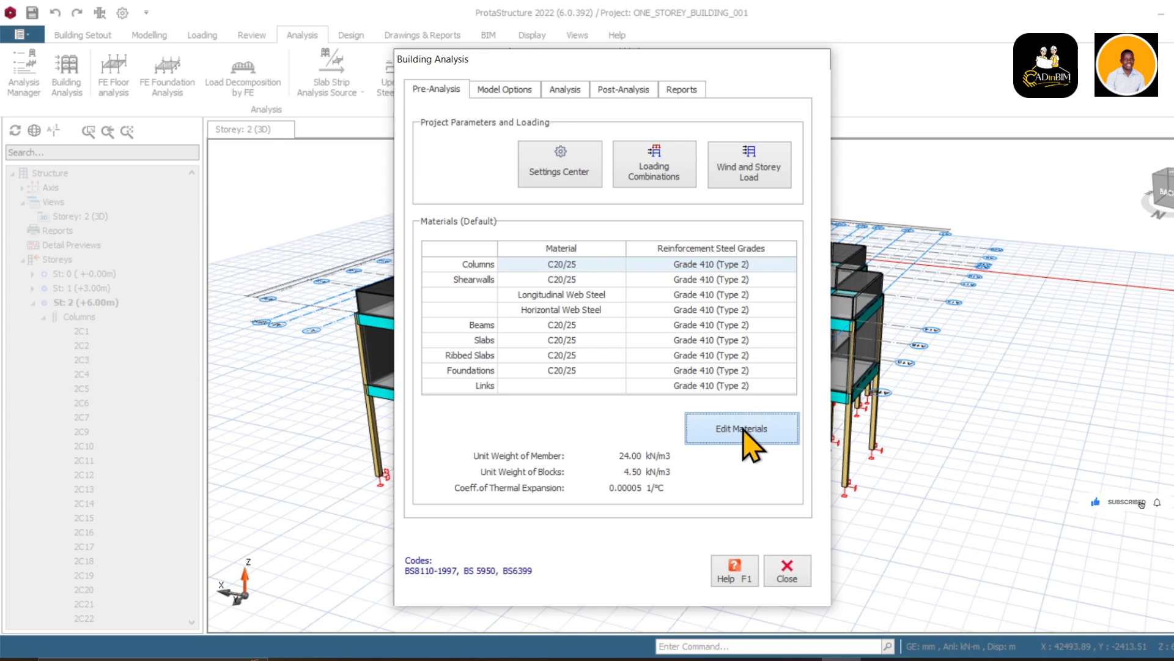
click(745, 432)
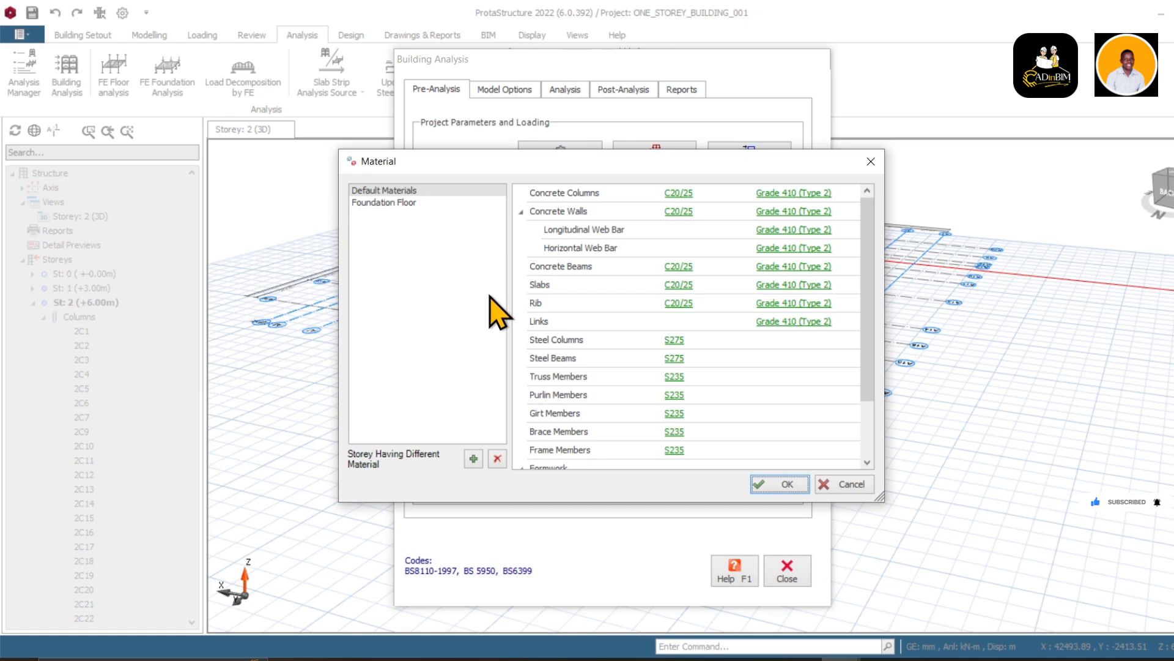
click(676, 195)
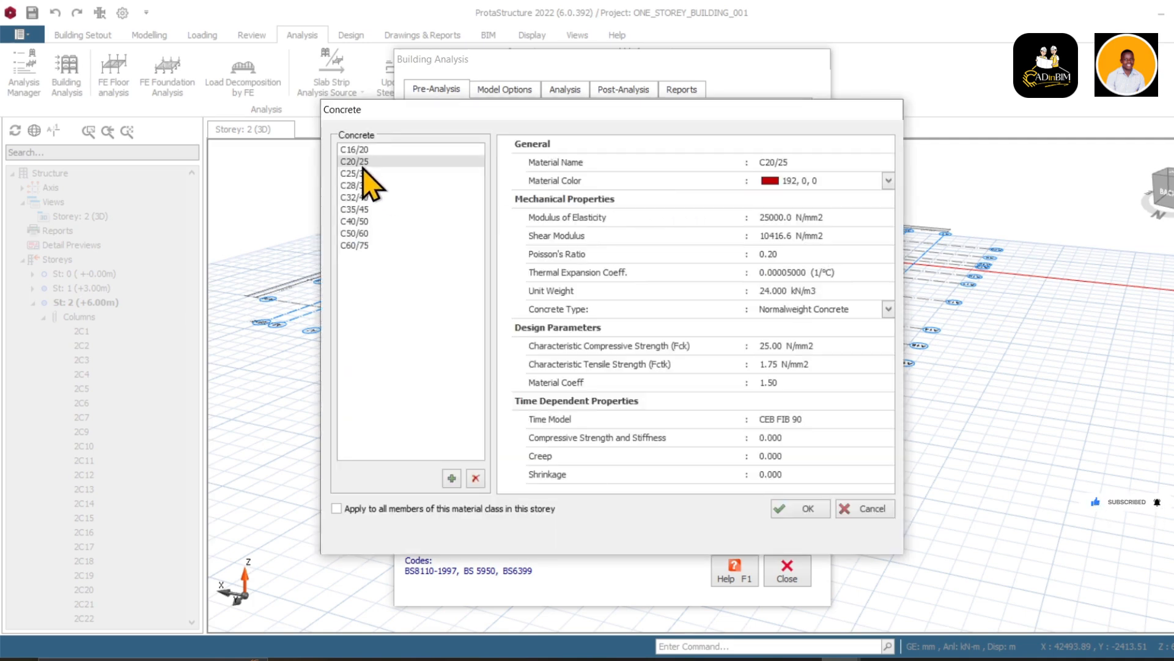
click(356, 150)
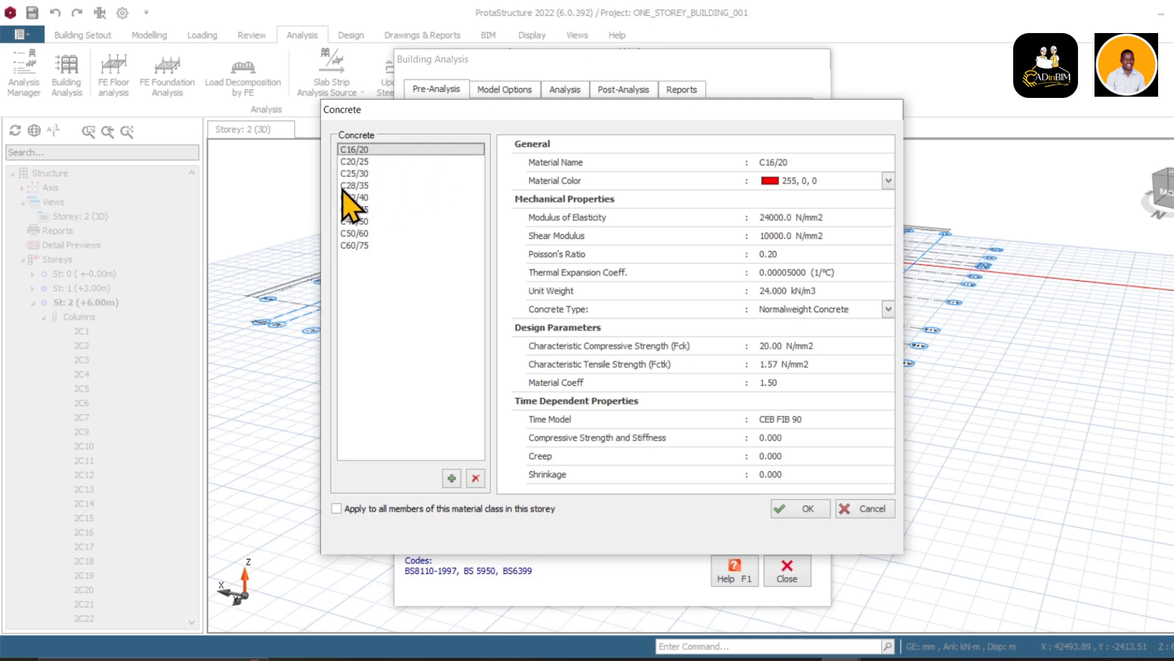
click(361, 162)
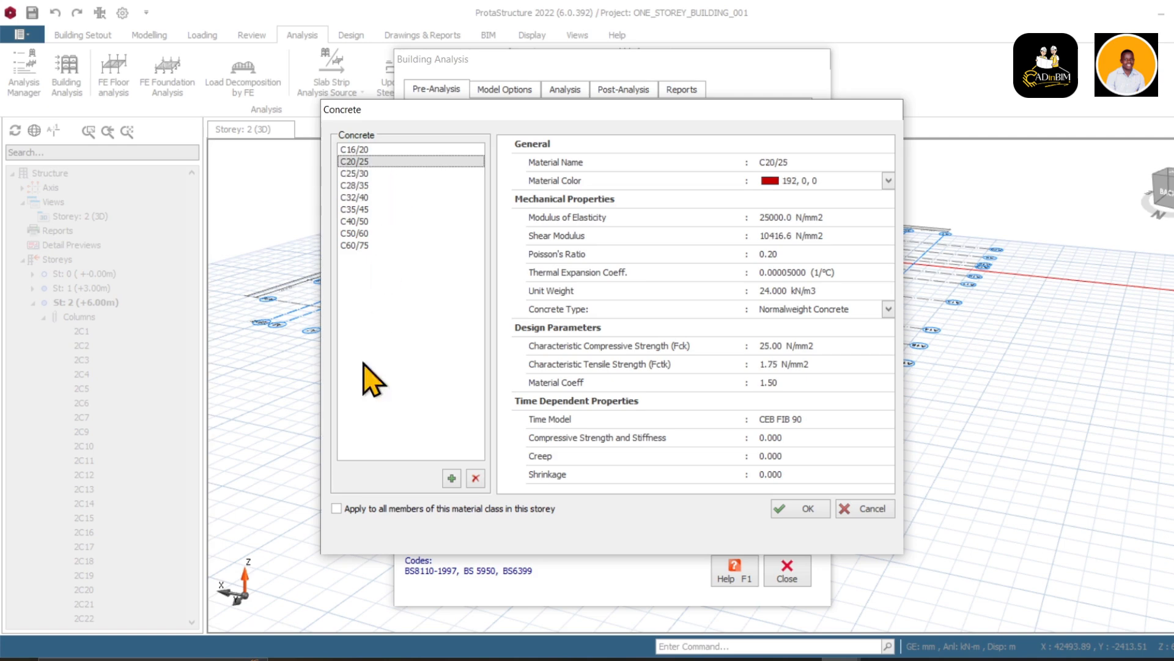
click(337, 509)
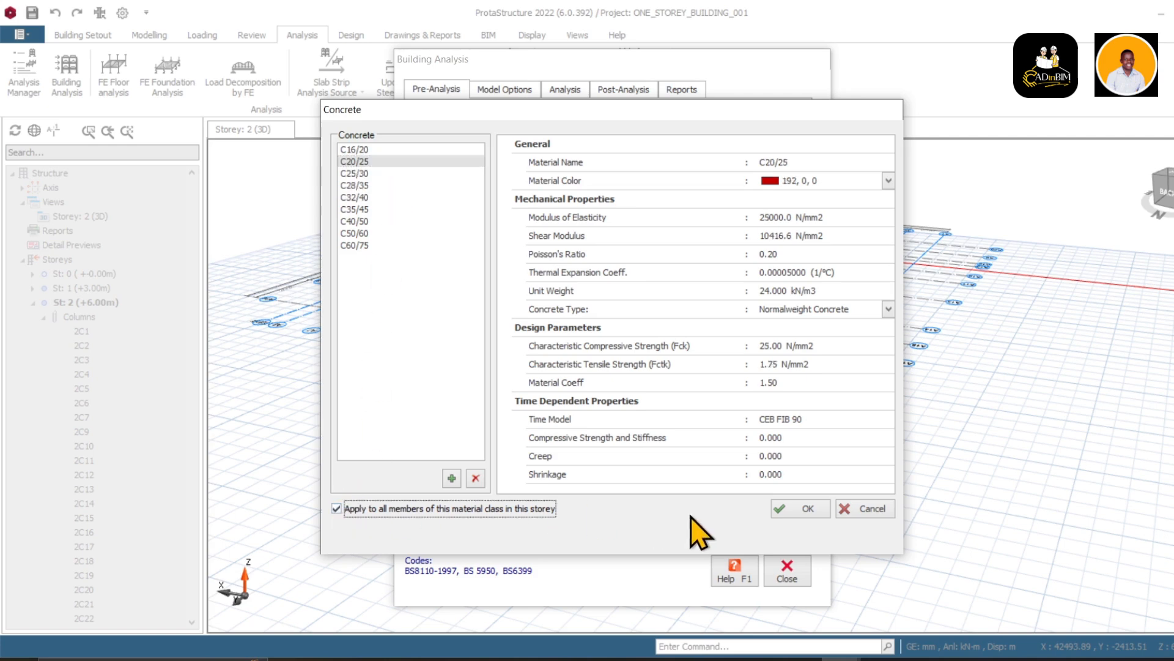
click(805, 509)
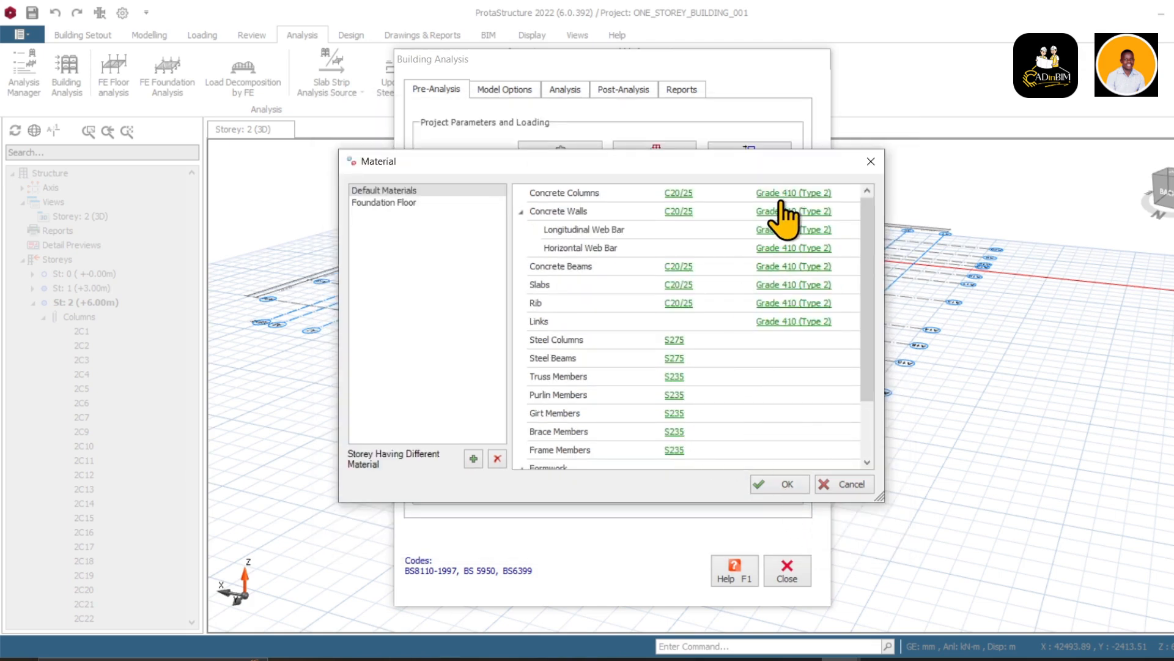
Choose Grade 460 (Type 2) as the concrete columns' rebar grade and apply it to all members of this material class in the storey.
click(782, 211)
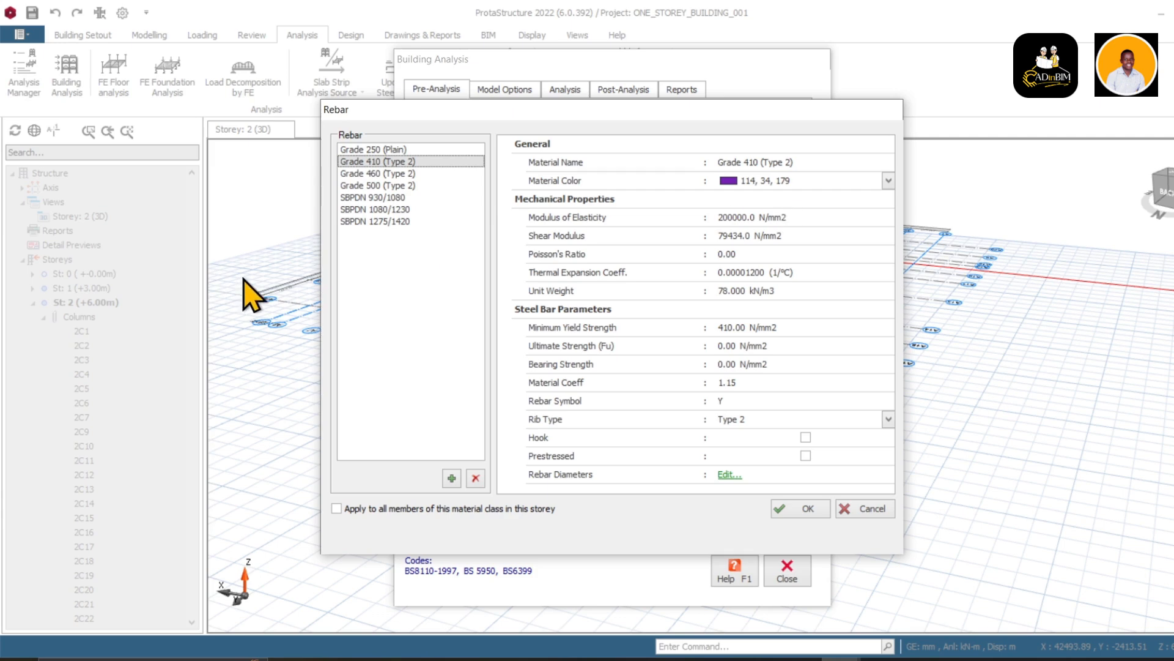
click(377, 175)
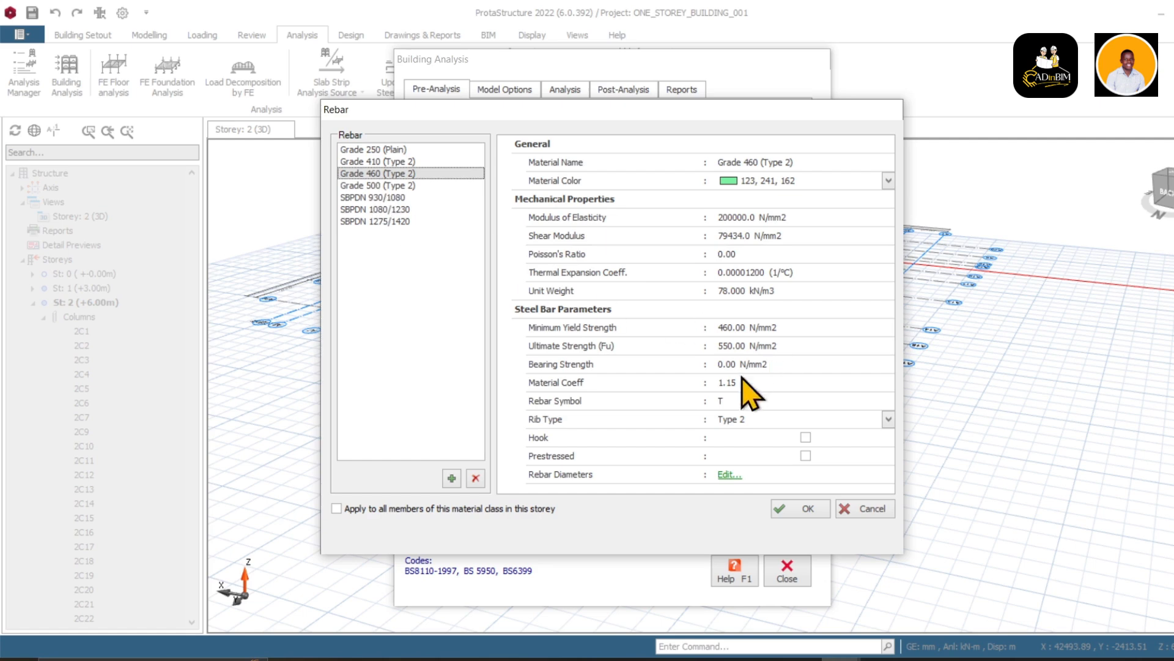
click(336, 510)
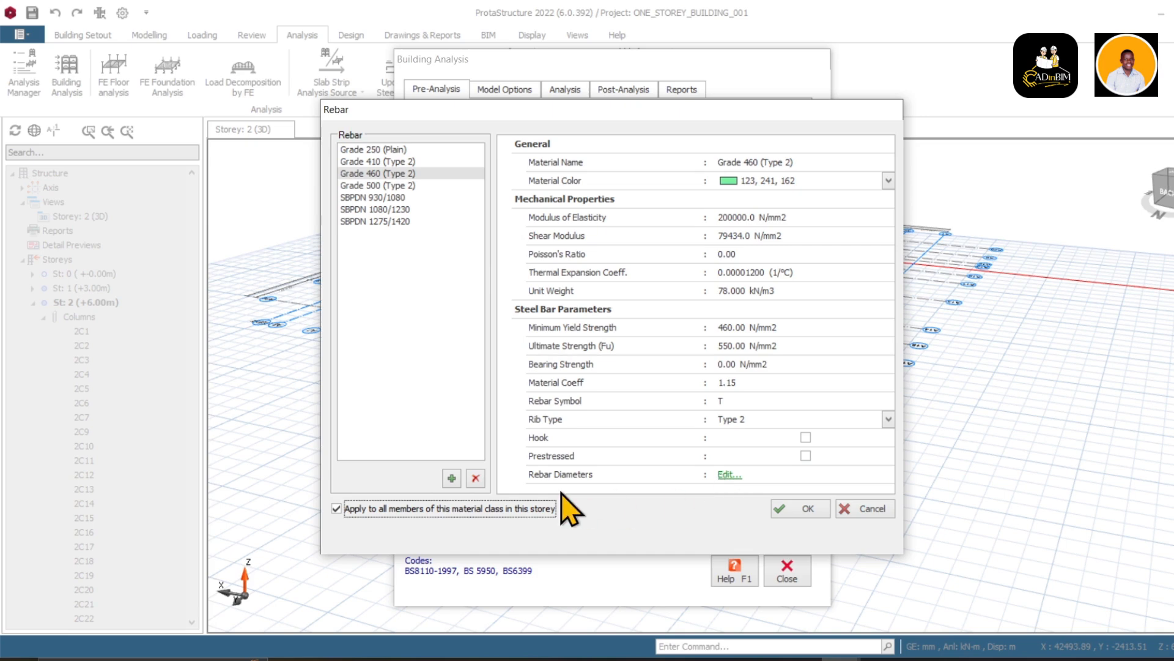
In the rebar diameter table of Grade 460 (Type 2), disable the 10, 20, 25 and 32 mm bars for columns.
click(725, 475)
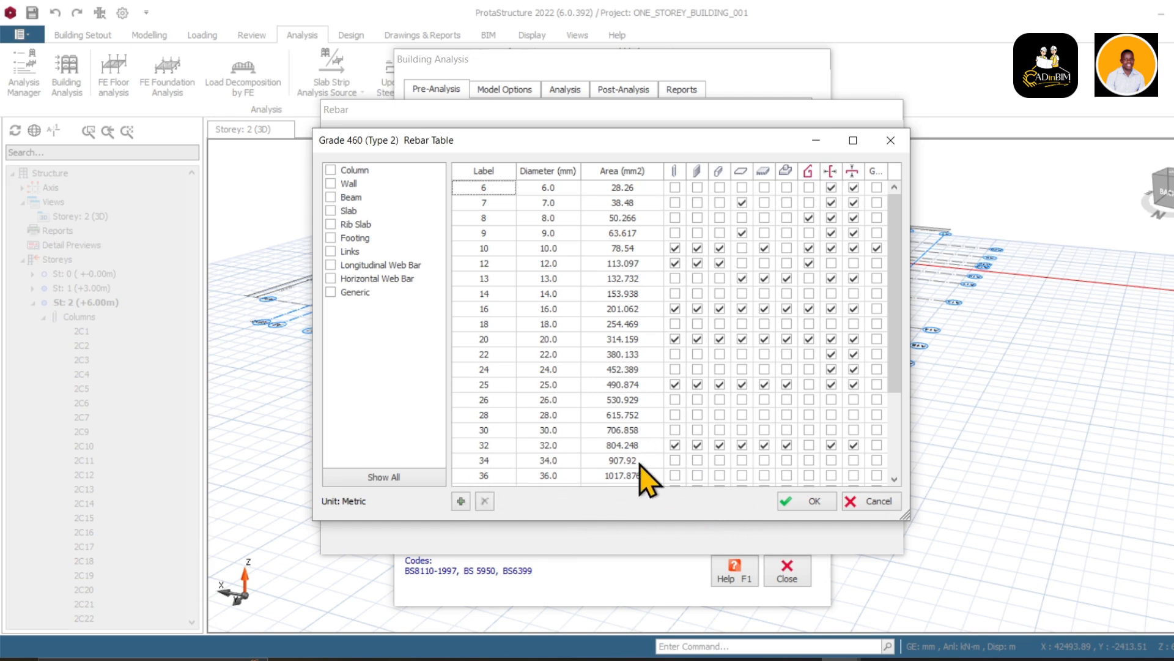
click(675, 445)
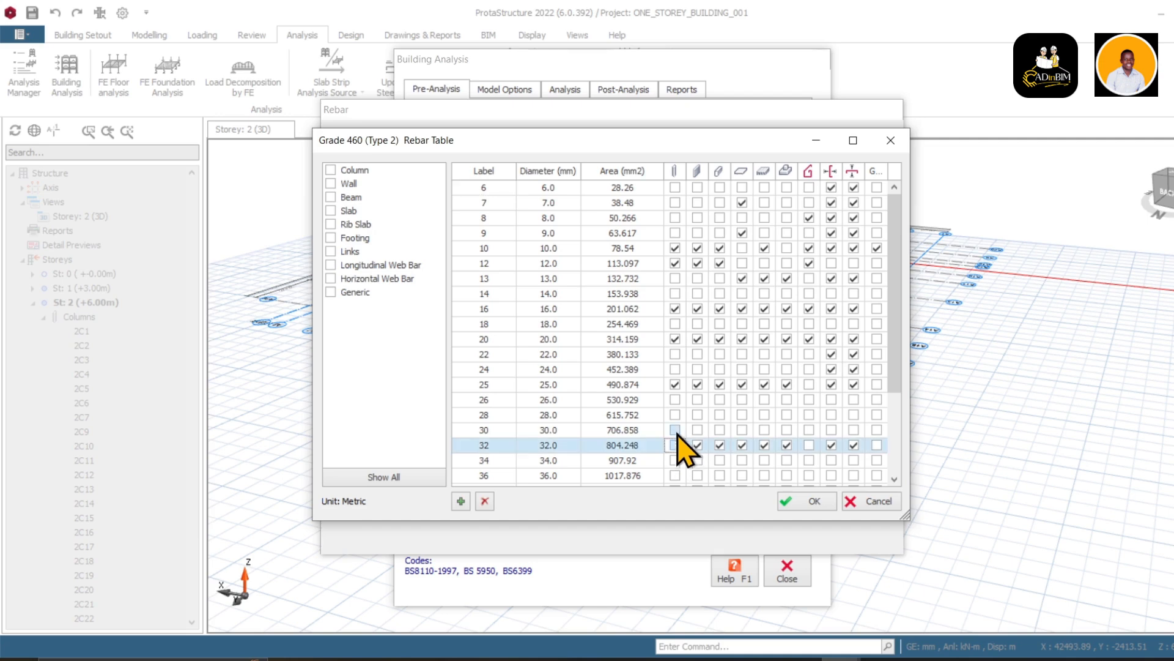
click(675, 384)
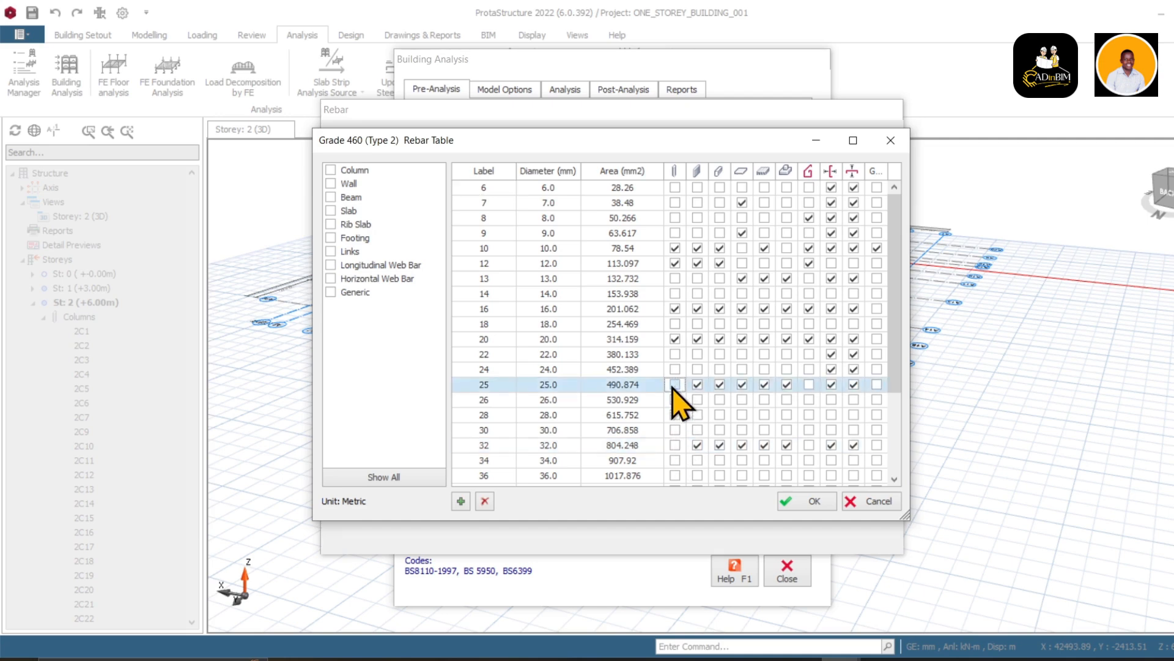
click(675, 339)
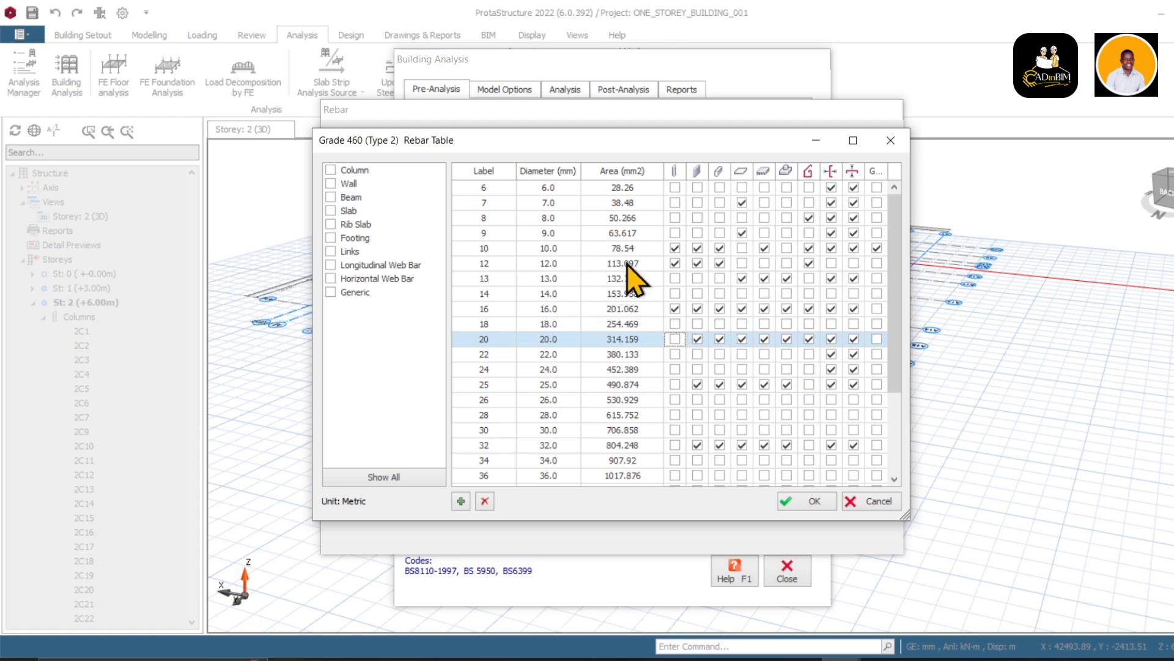
click(675, 248)
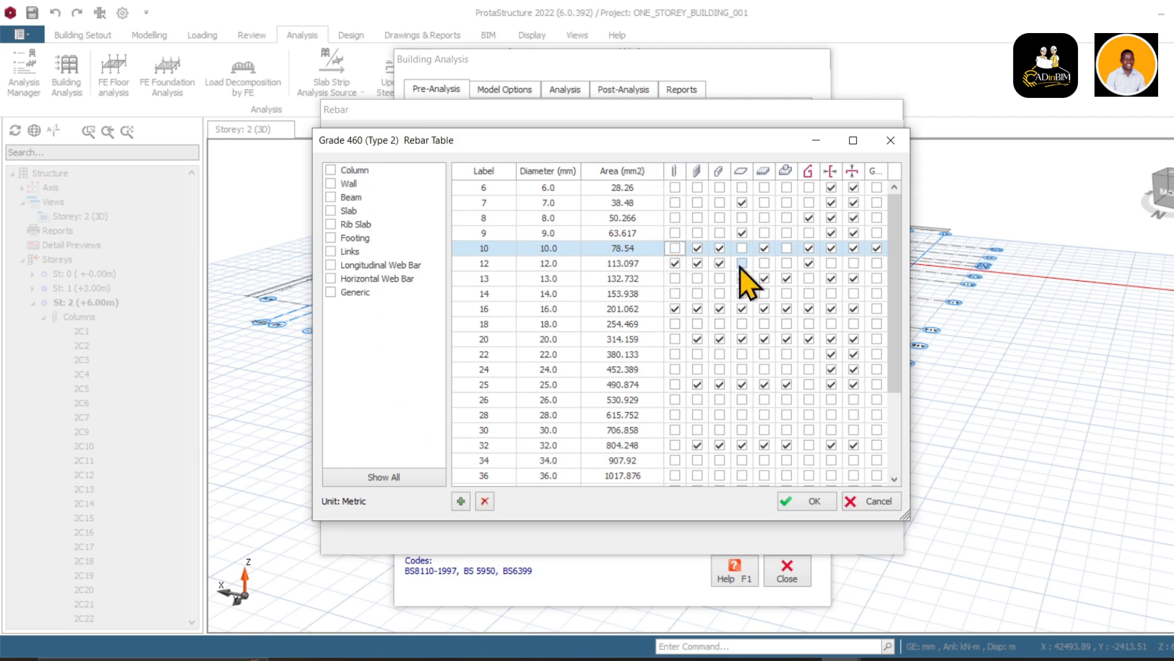
Disable the 10, 25 and 32 mm bars for beams in the rebar table.
click(721, 446)
click(720, 385)
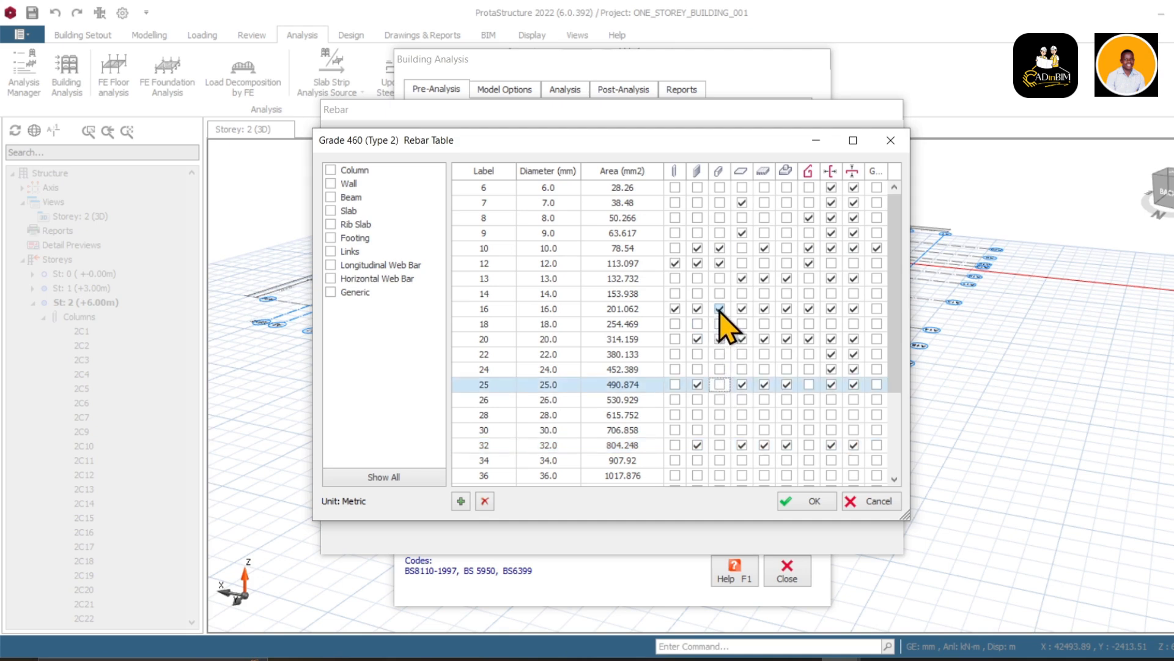
click(720, 248)
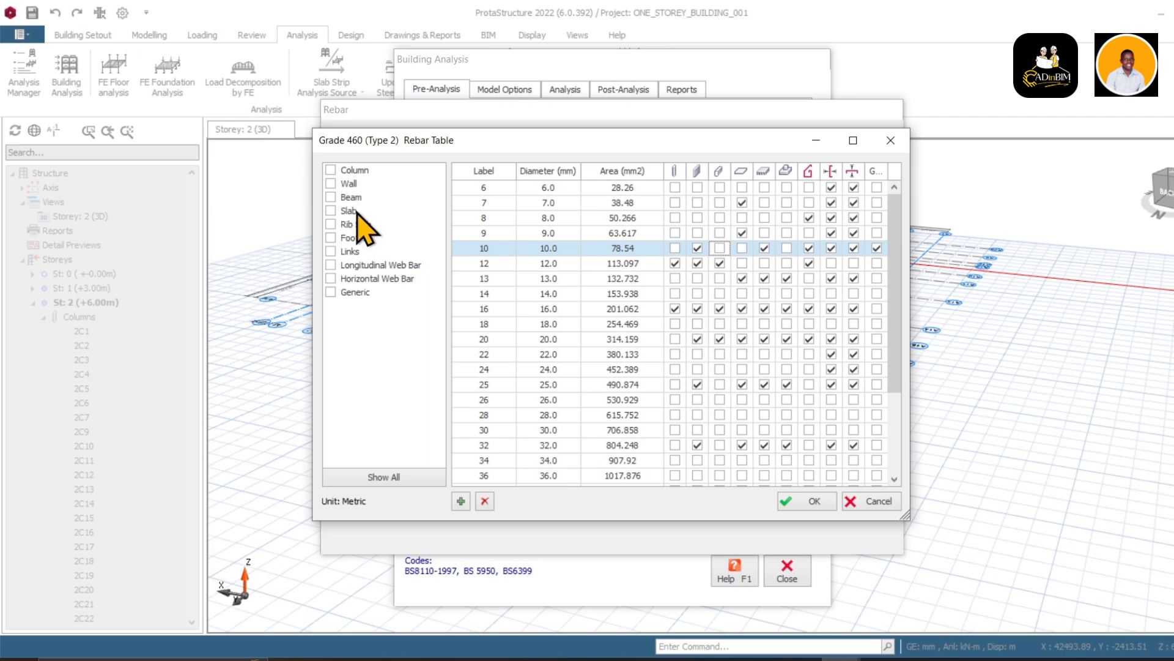
For slabs, disable the 7, 9, 13, 16, 20, 25 and 32 mm bars and enable the 10 mm bar.
click(742, 445)
click(742, 384)
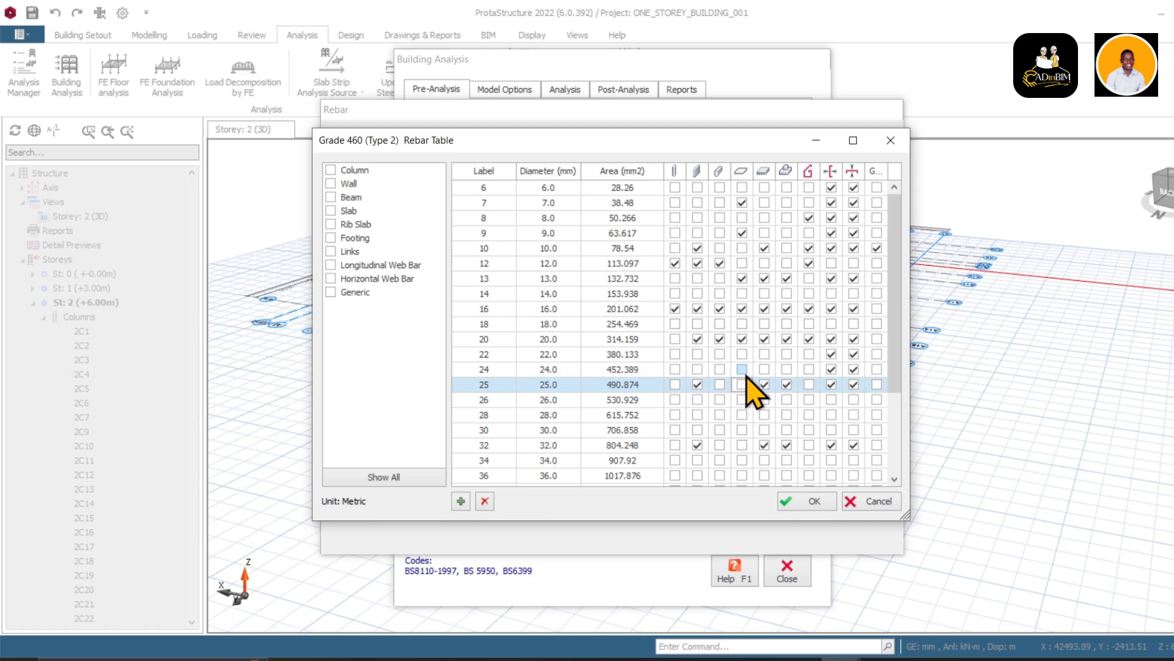
click(742, 339)
click(742, 308)
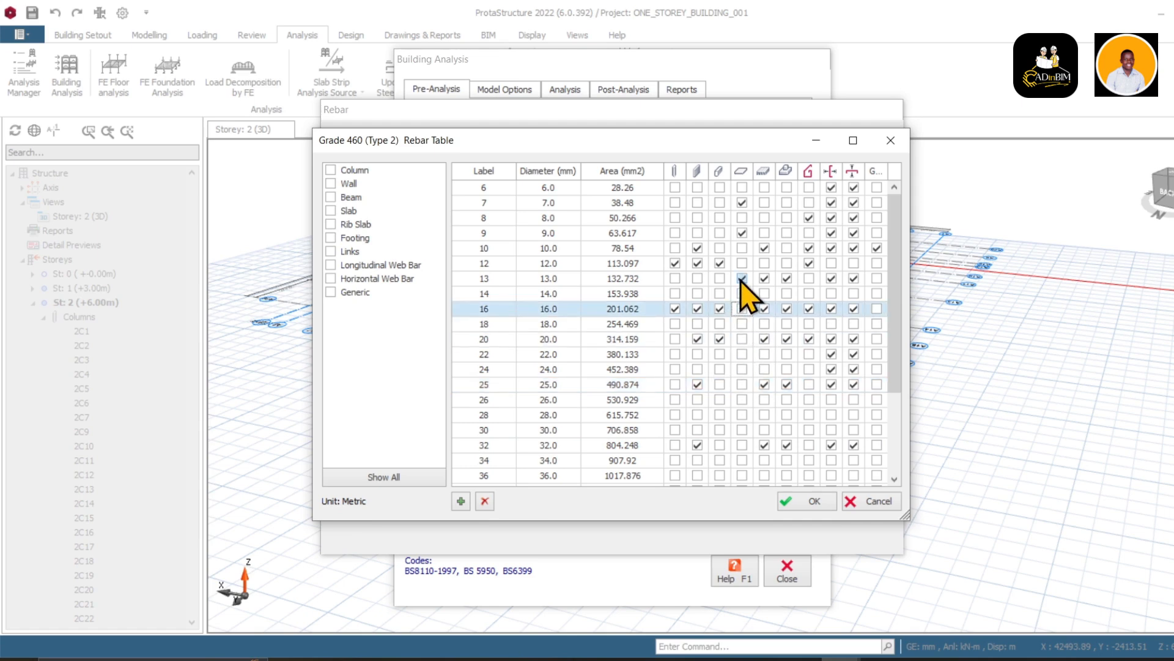
click(742, 278)
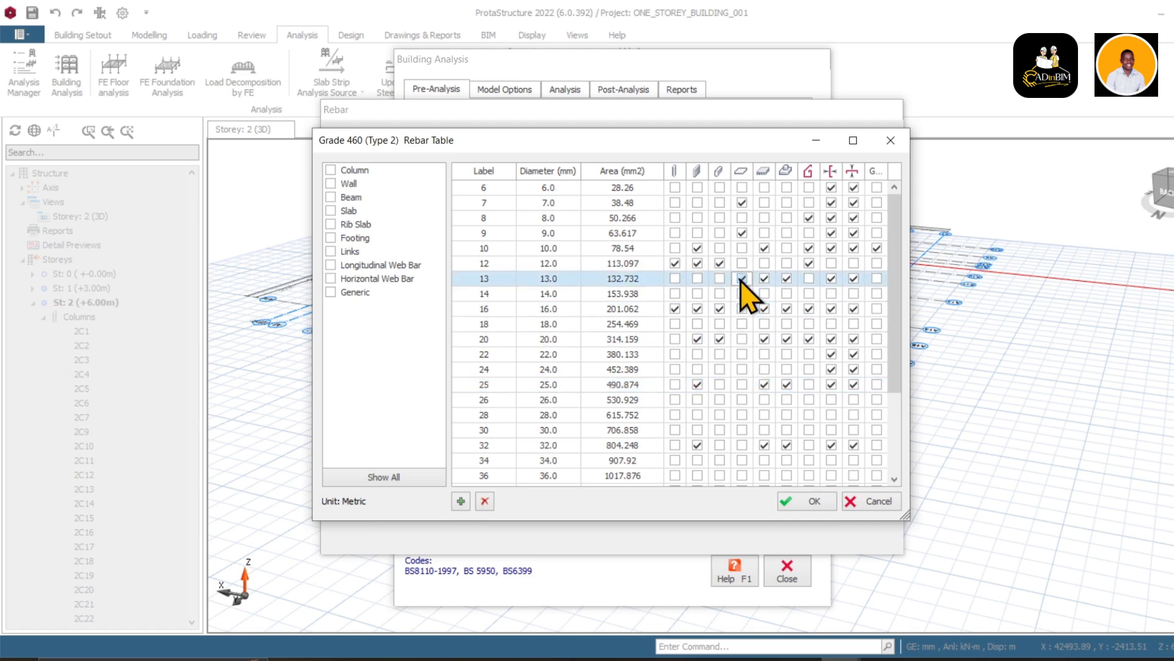
click(742, 202)
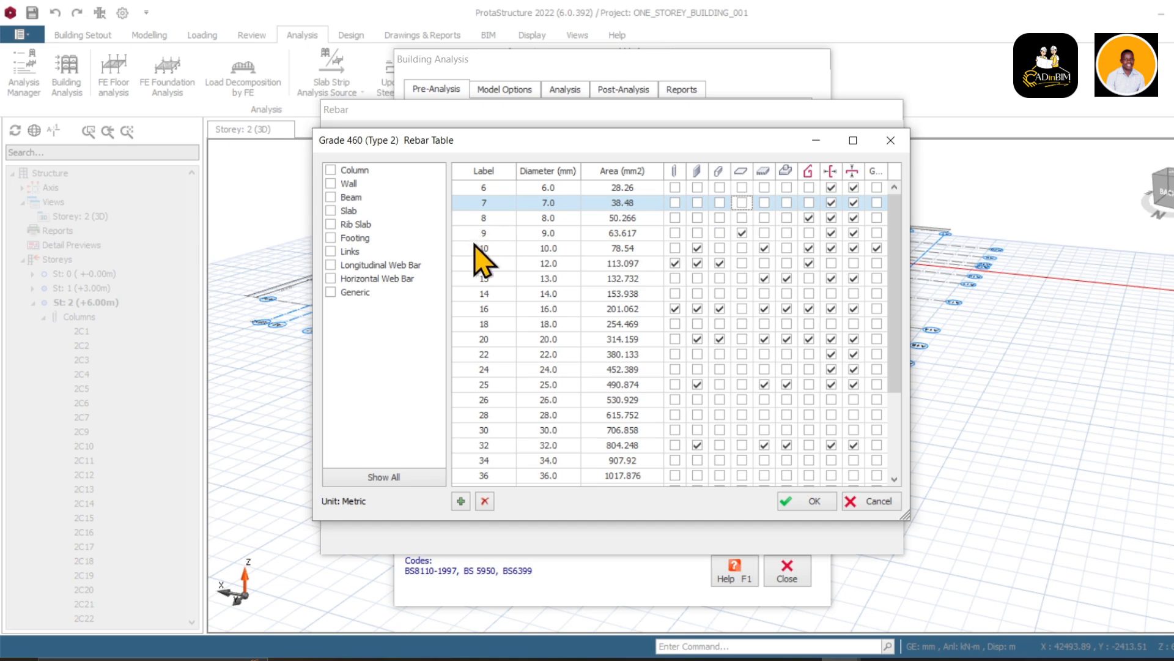
click(742, 248)
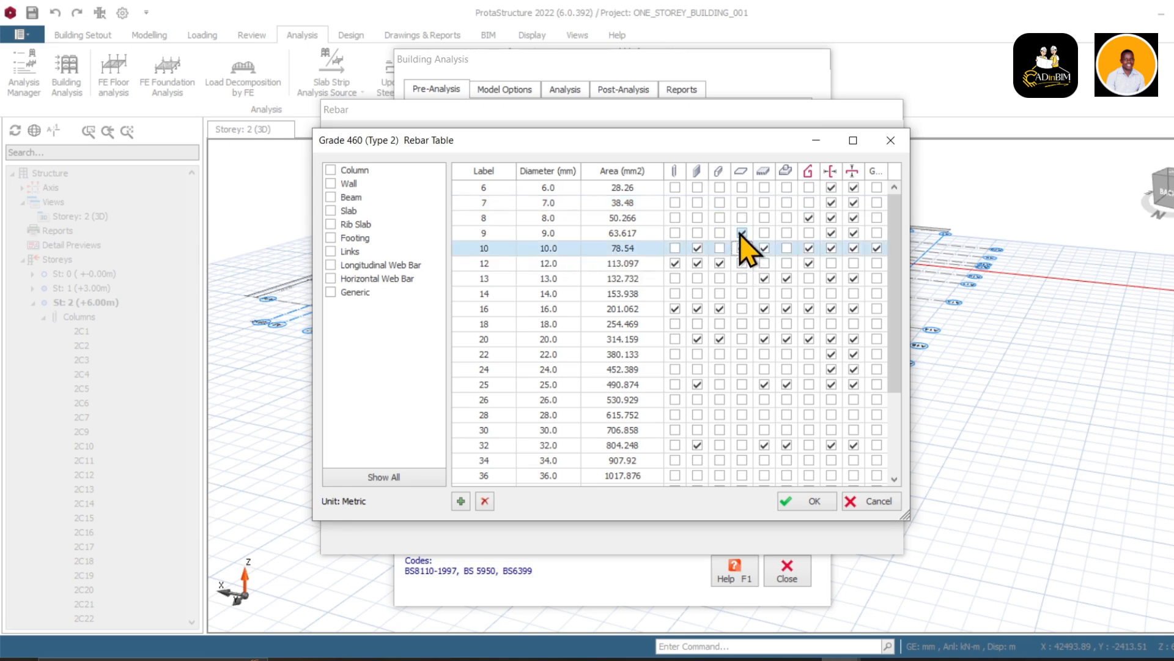
click(742, 234)
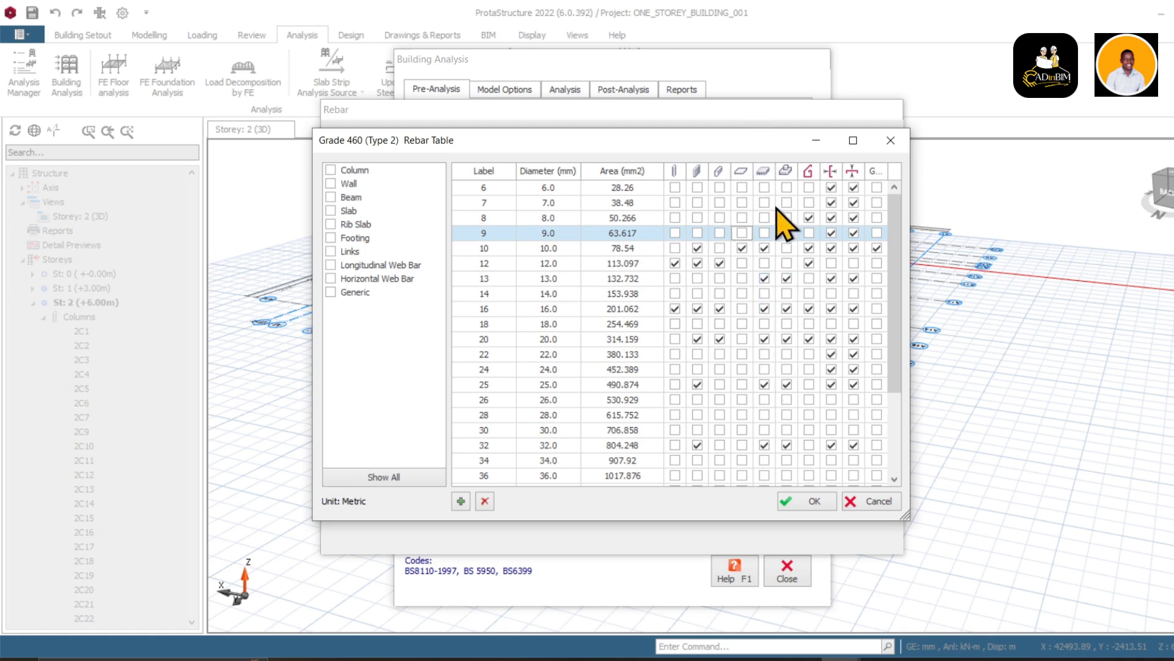
For footings, disable the 16, 20, 25 and 32 mm bars in the Grade 460 (Type 2) rebar table.
click(787, 445)
click(787, 384)
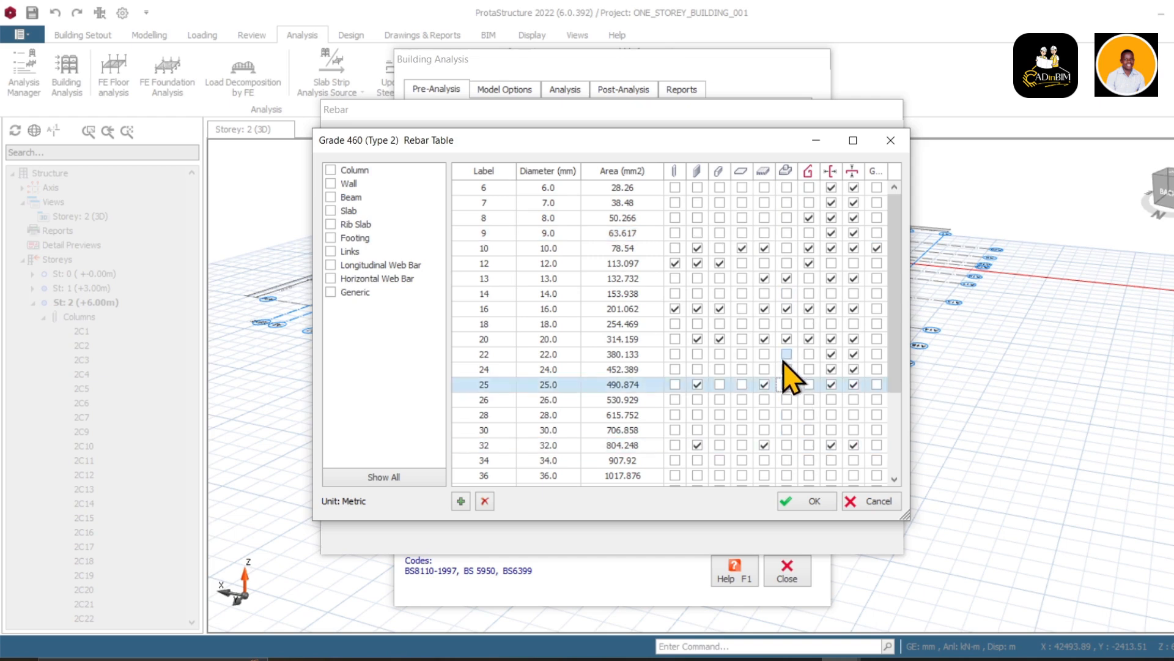
click(786, 339)
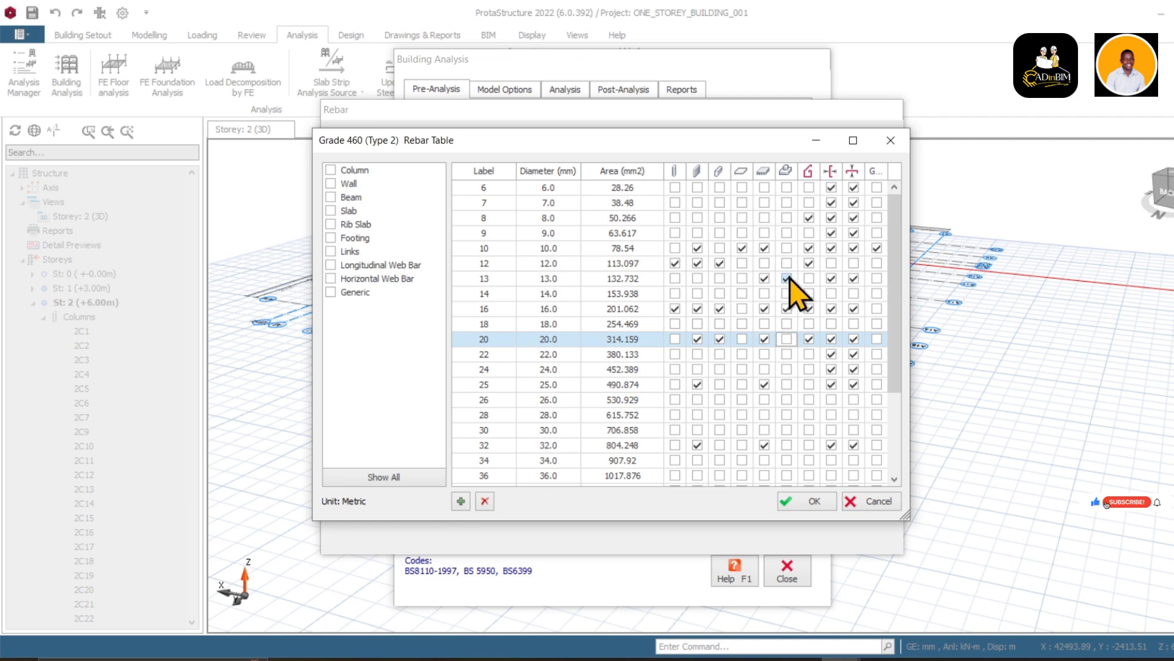
click(786, 308)
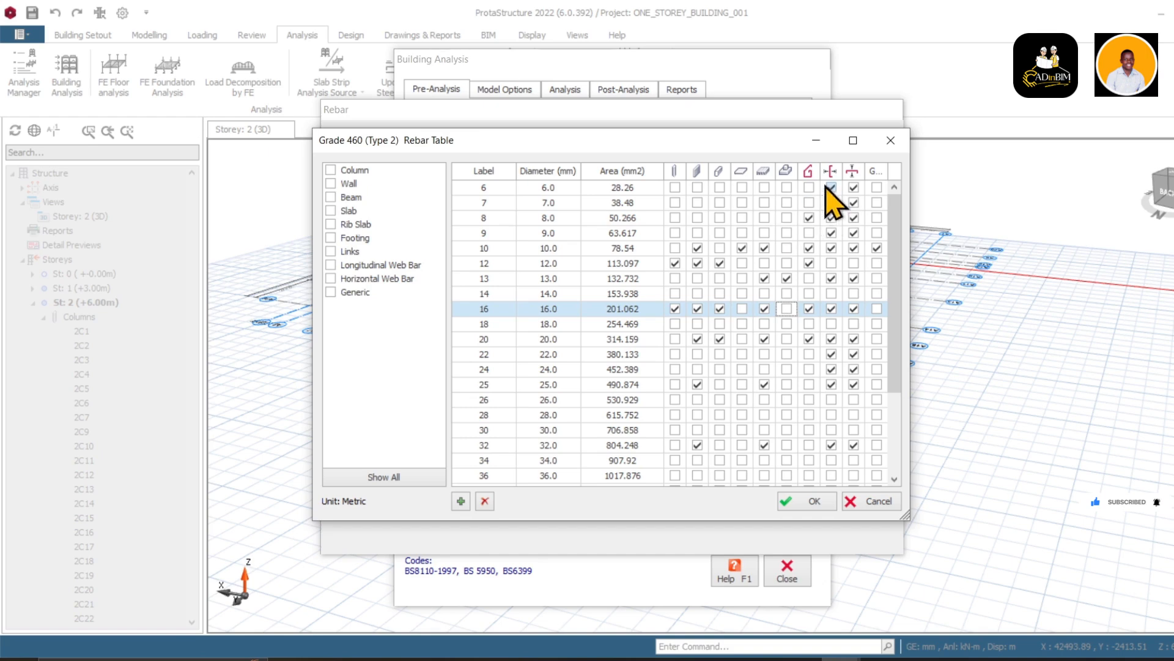
For links, disable the 12, 16 and 20 mm bars in the rebar table.
click(809, 339)
click(809, 309)
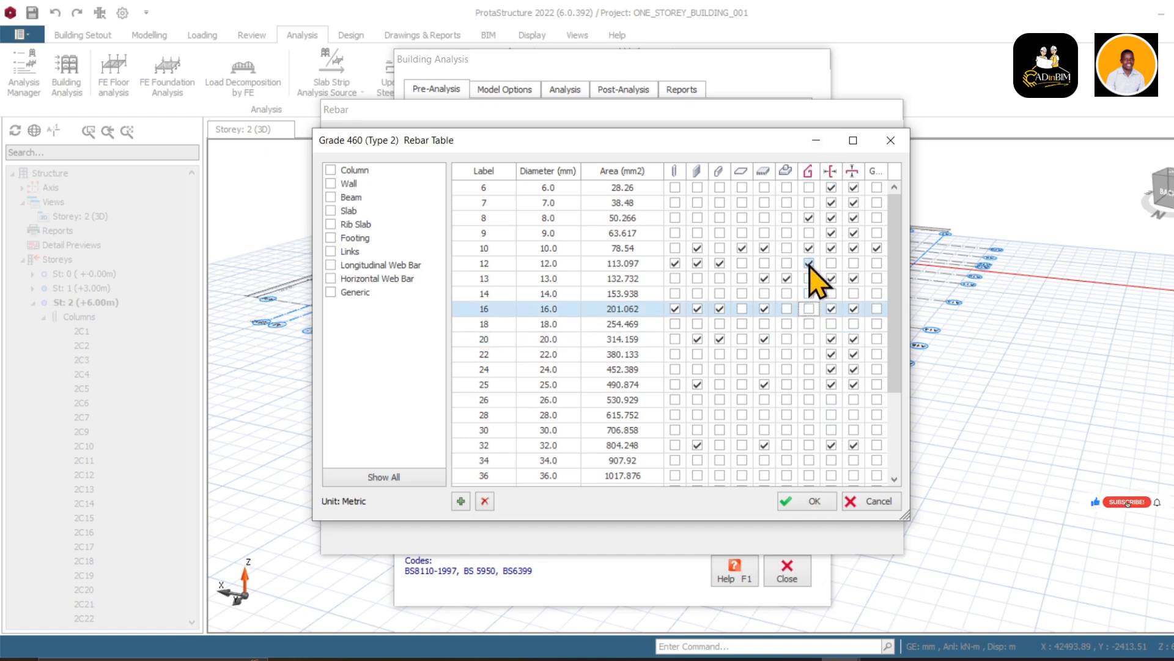
click(808, 263)
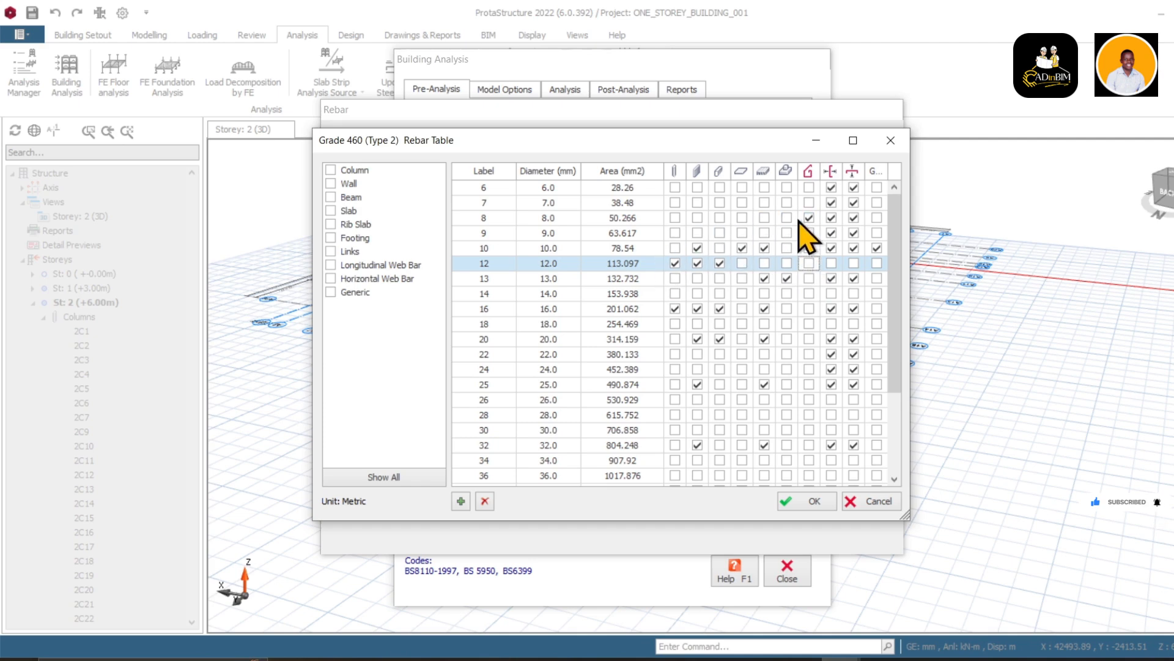
Disable the 6, 7, 8, 9, 24, 25 and 32 mm bars for longitudinal web bars and accept the rebar and material settings.
click(831, 187)
click(831, 203)
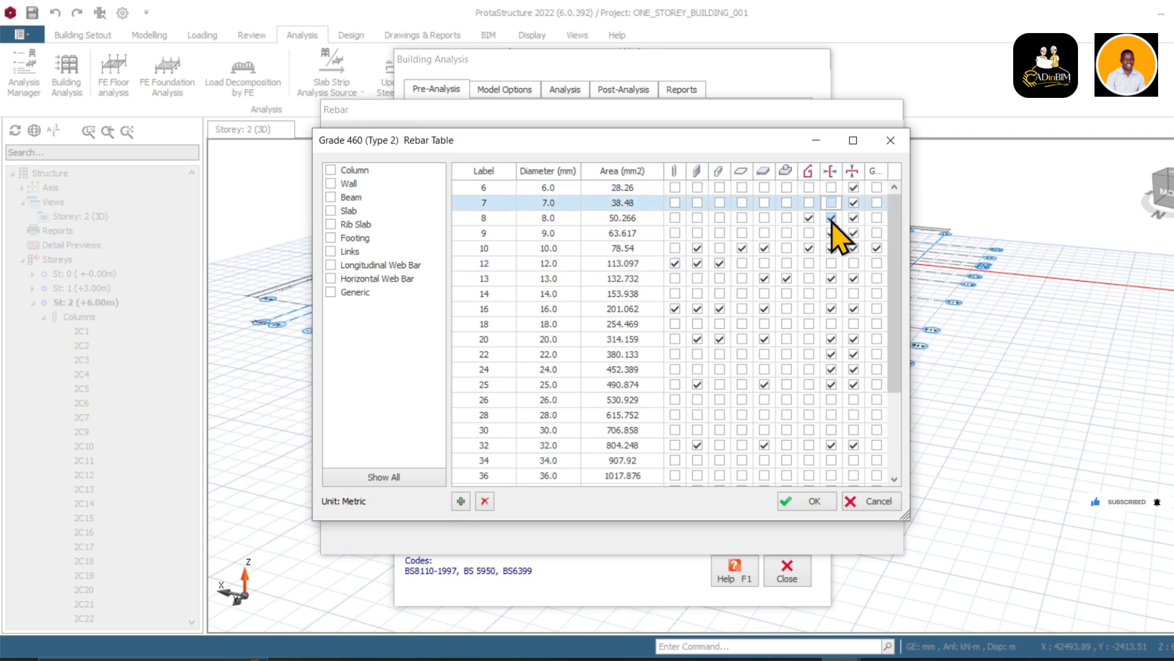
click(830, 217)
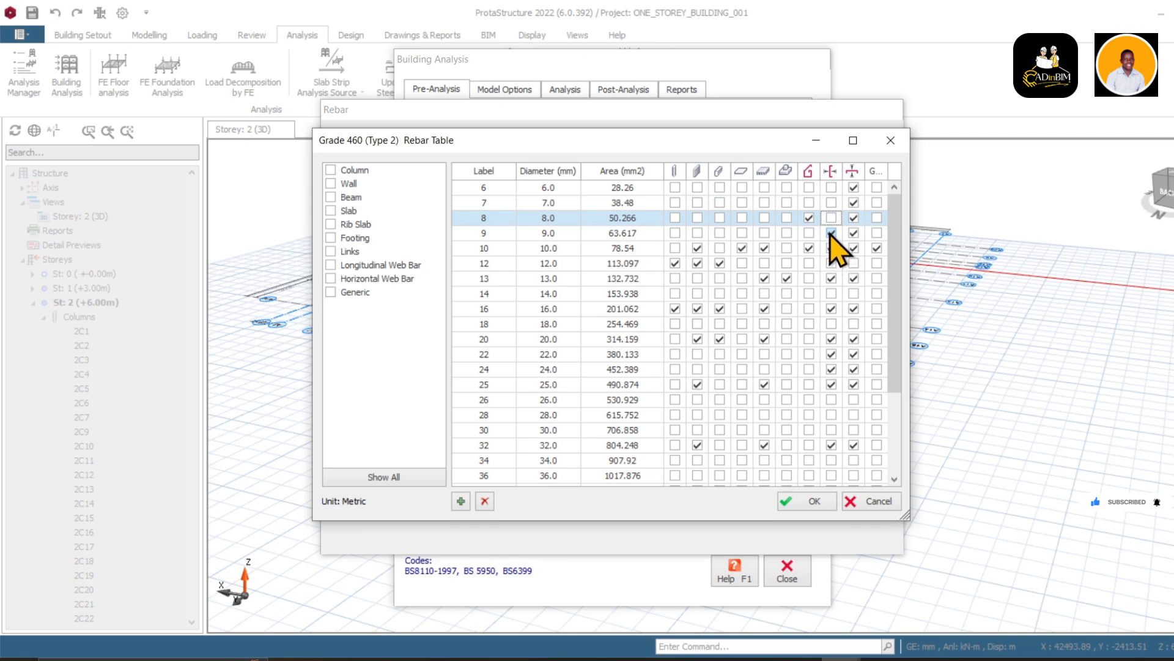
click(831, 233)
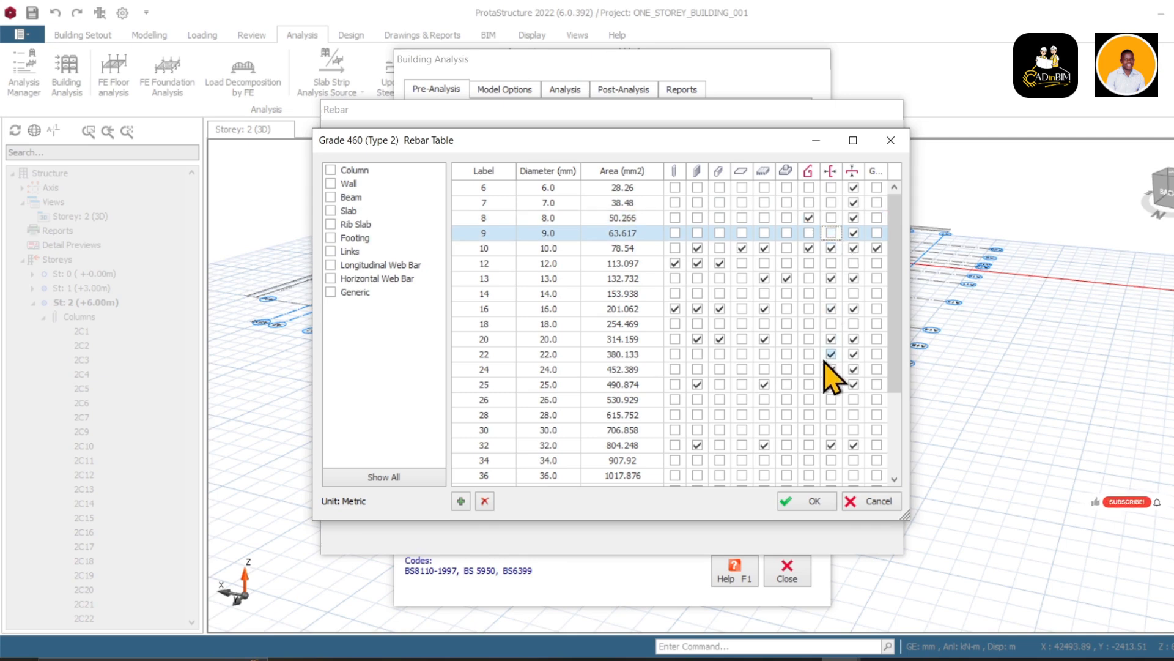
click(831, 445)
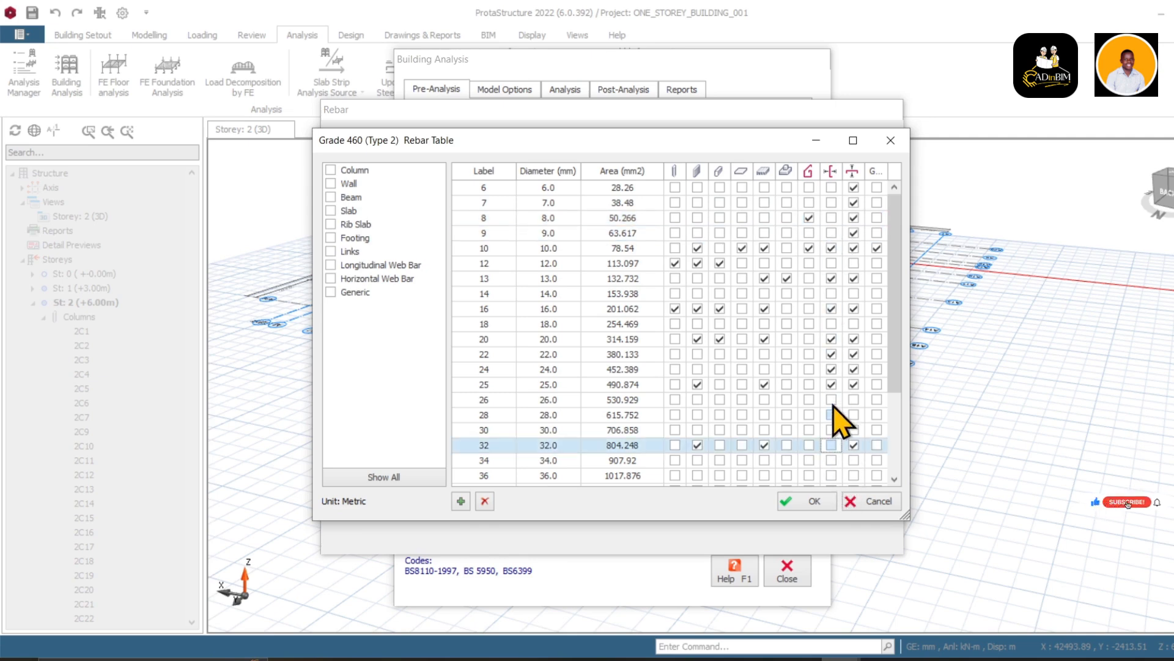
click(831, 384)
click(831, 369)
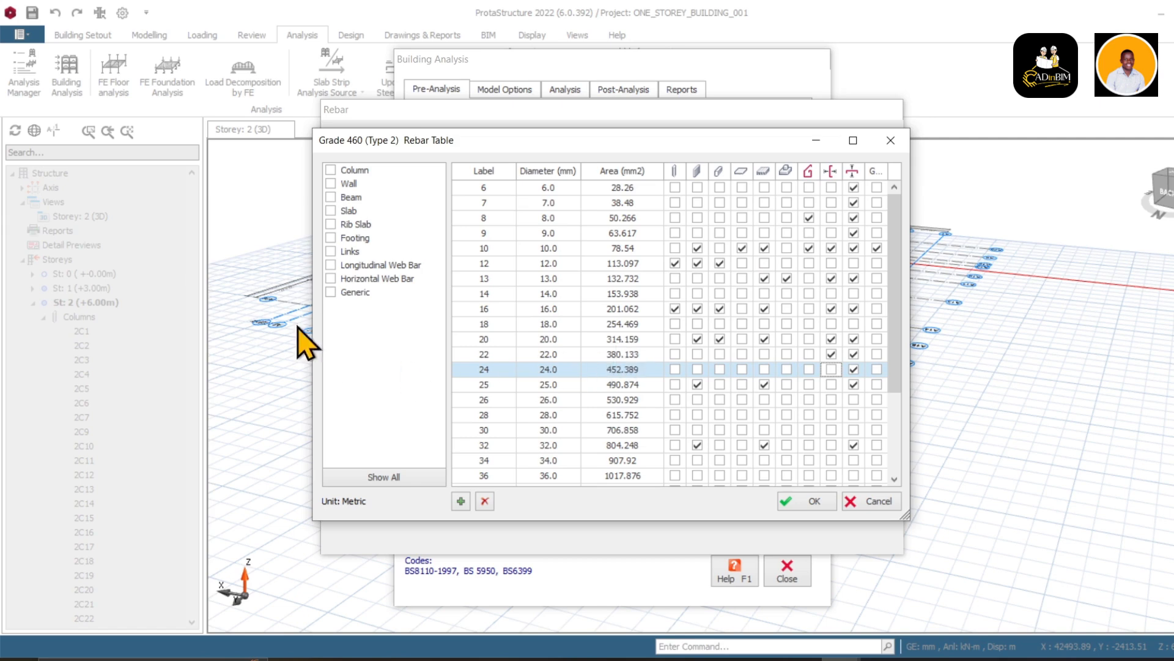
click(813, 501)
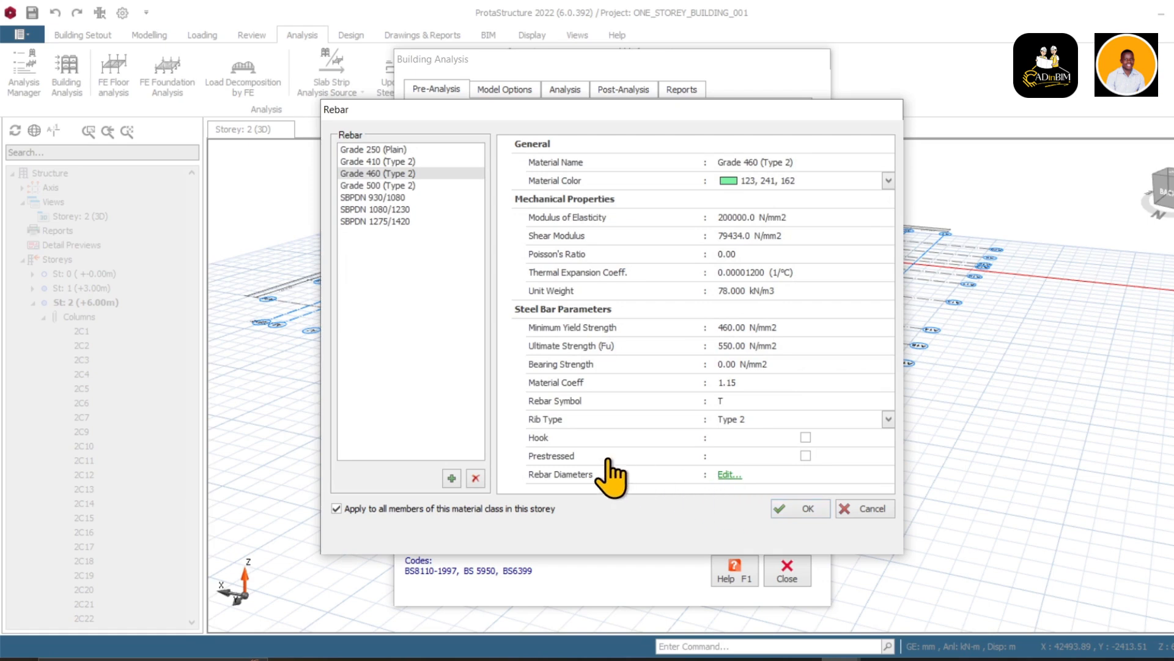
click(798, 507)
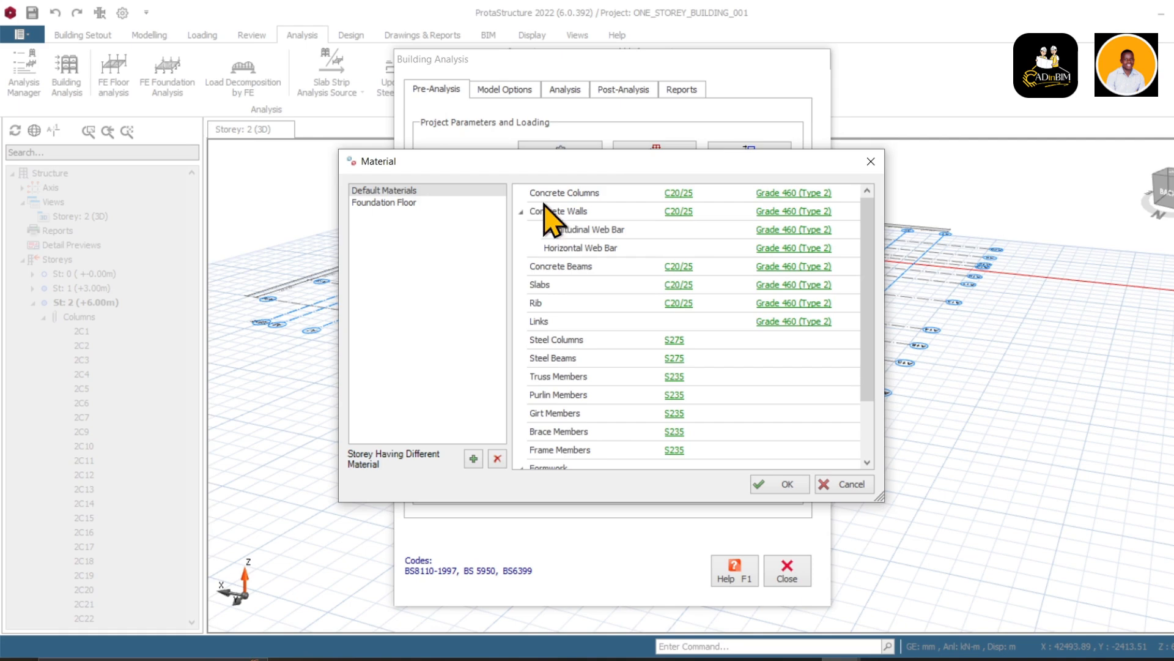
click(786, 485)
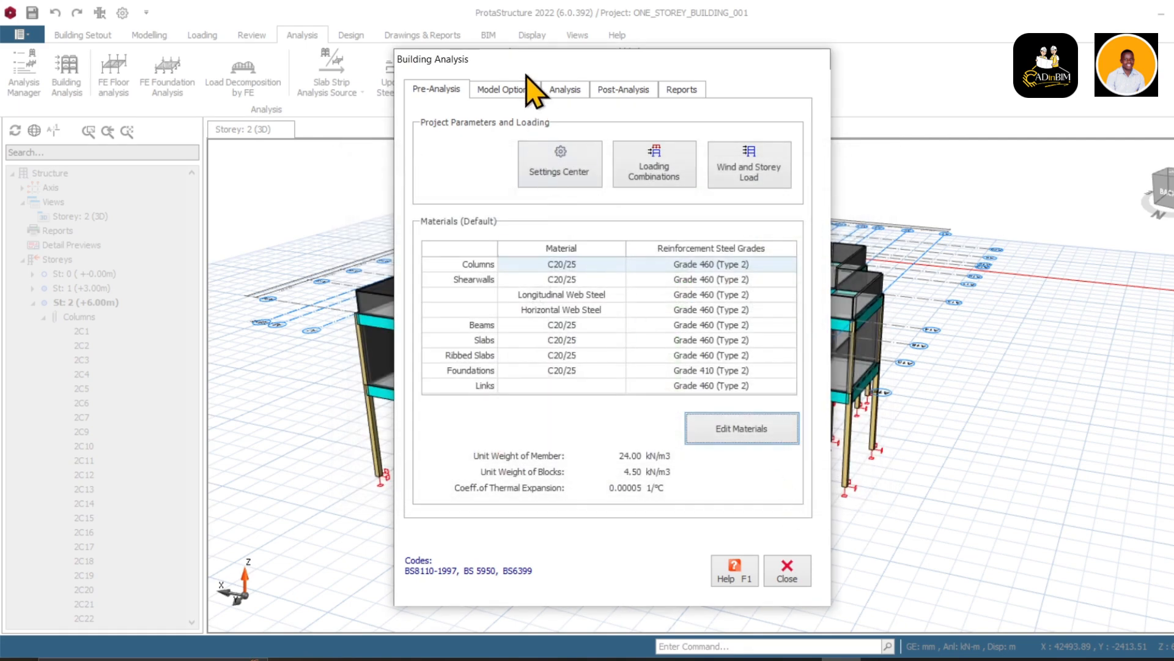
Run the building analysis with column/wall and beam reinforcement design enabled, re-selecting bars for both.
click(570, 94)
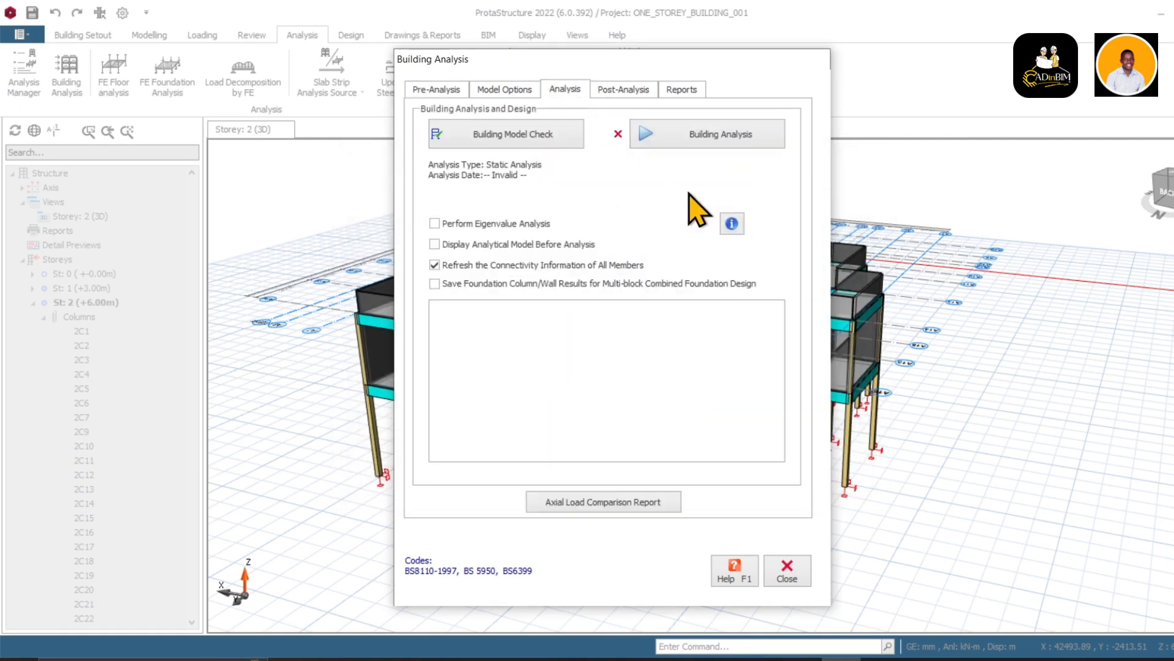
click(698, 146)
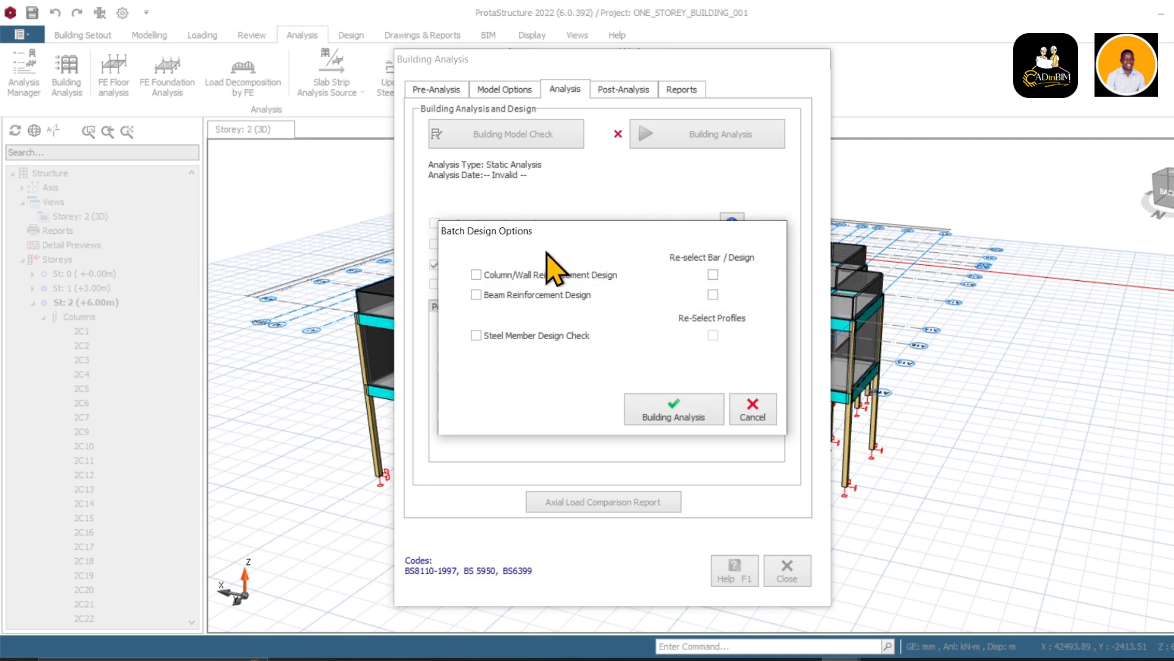
click(476, 276)
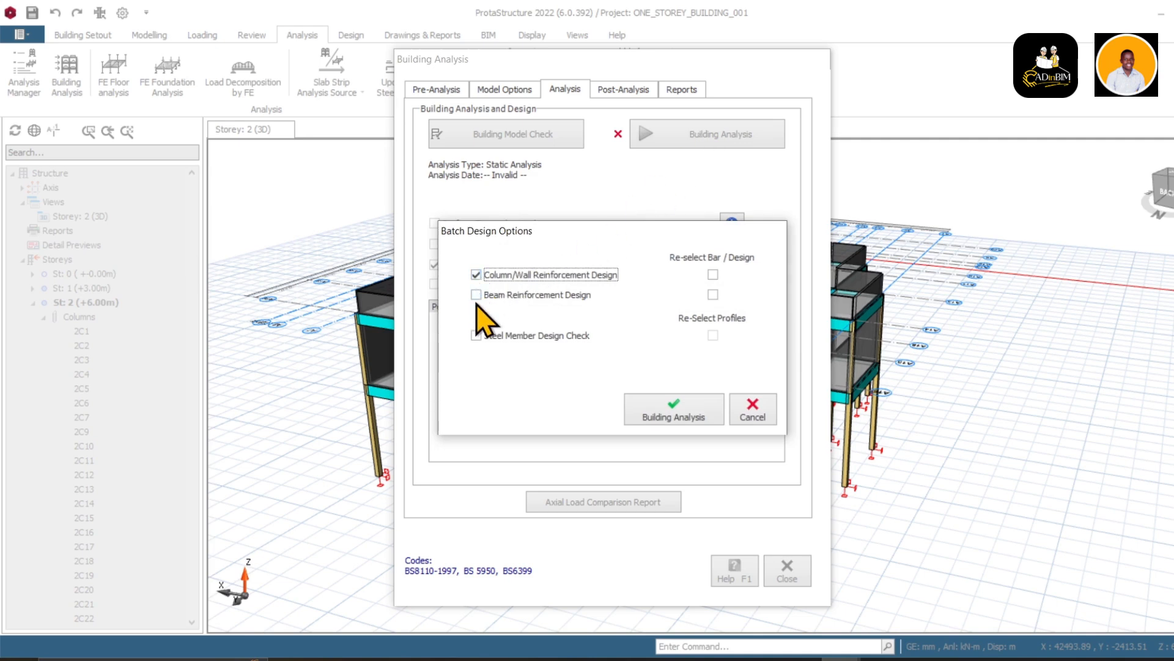
click(476, 295)
click(713, 274)
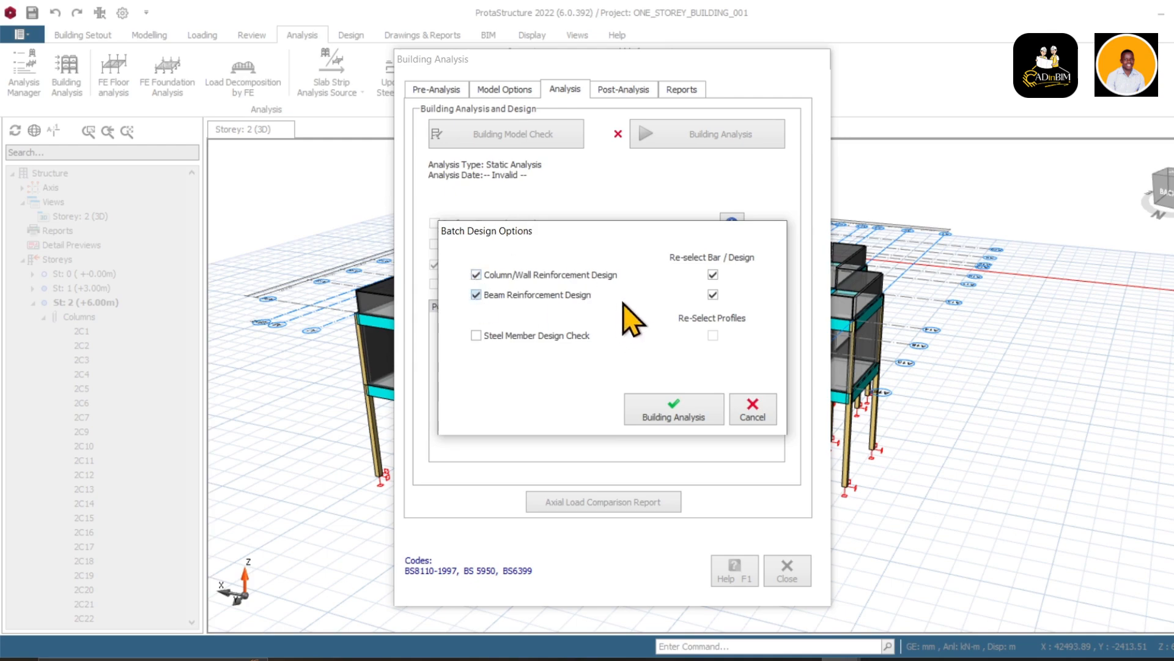
click(676, 413)
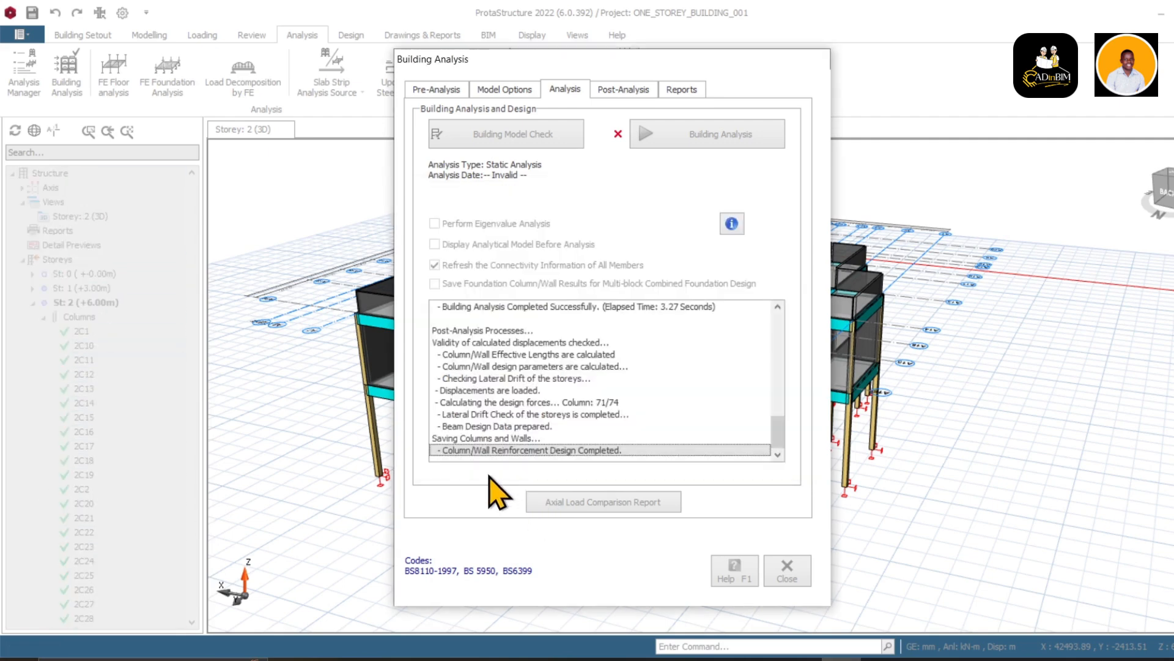
Acknowledge the analysis messages, including the relative storey drift check, and close the building analysis window.
click(667, 389)
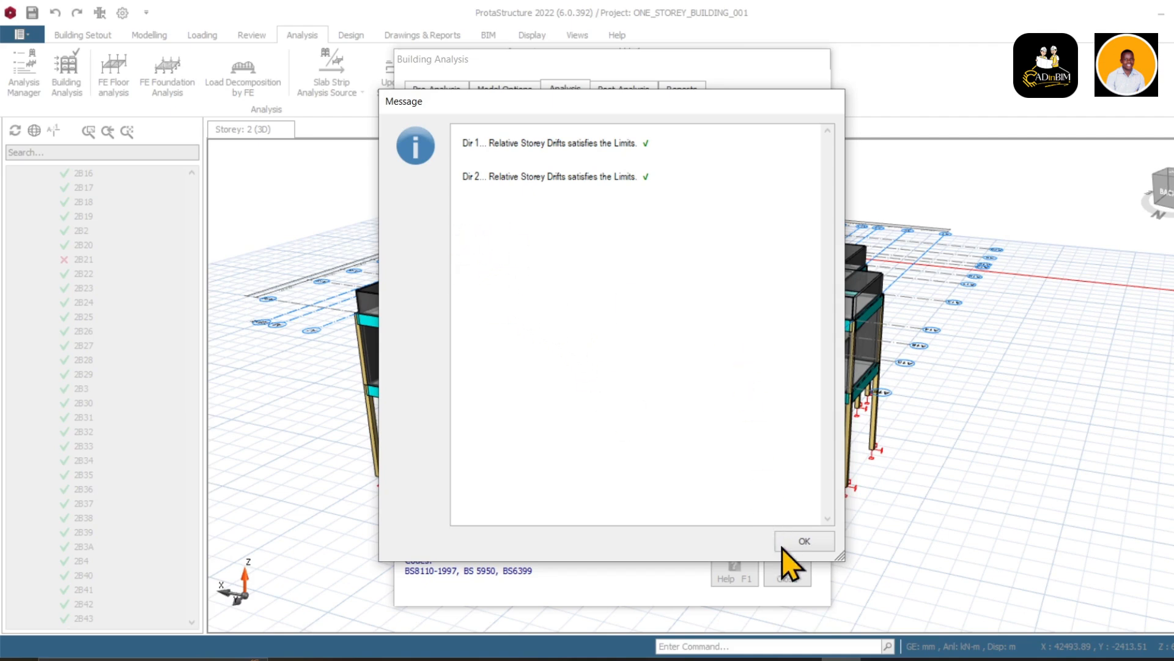
click(803, 542)
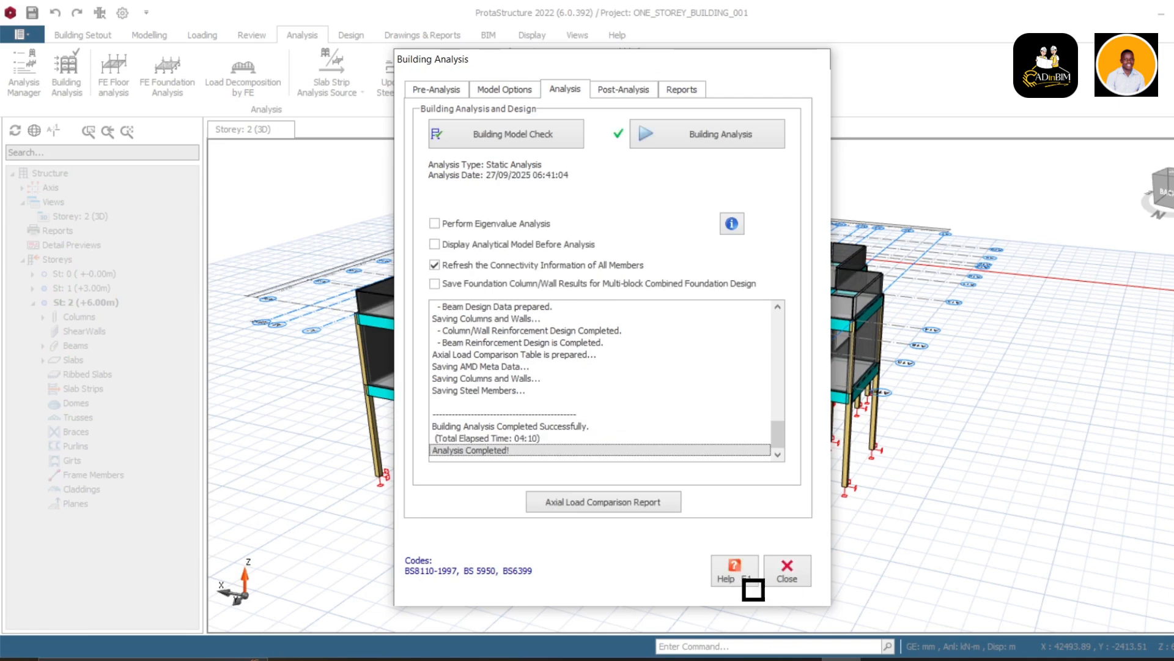
click(795, 578)
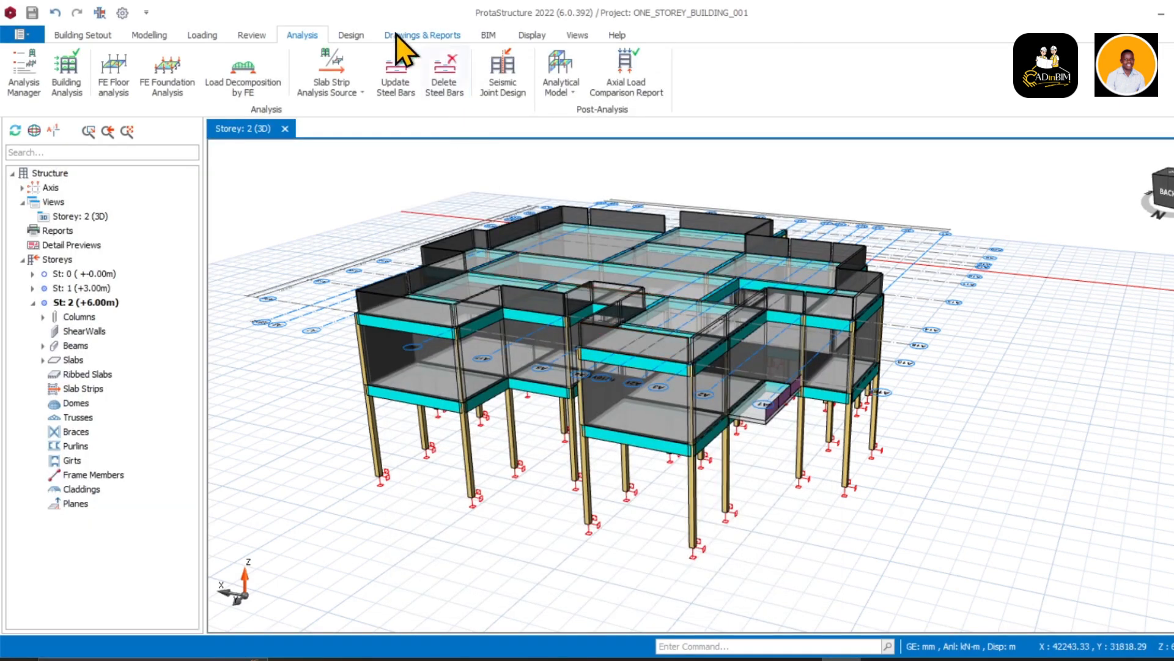
Display the Design Status of all members in the 3D model and examine from several sides which ones are marked Fail.
click(252, 36)
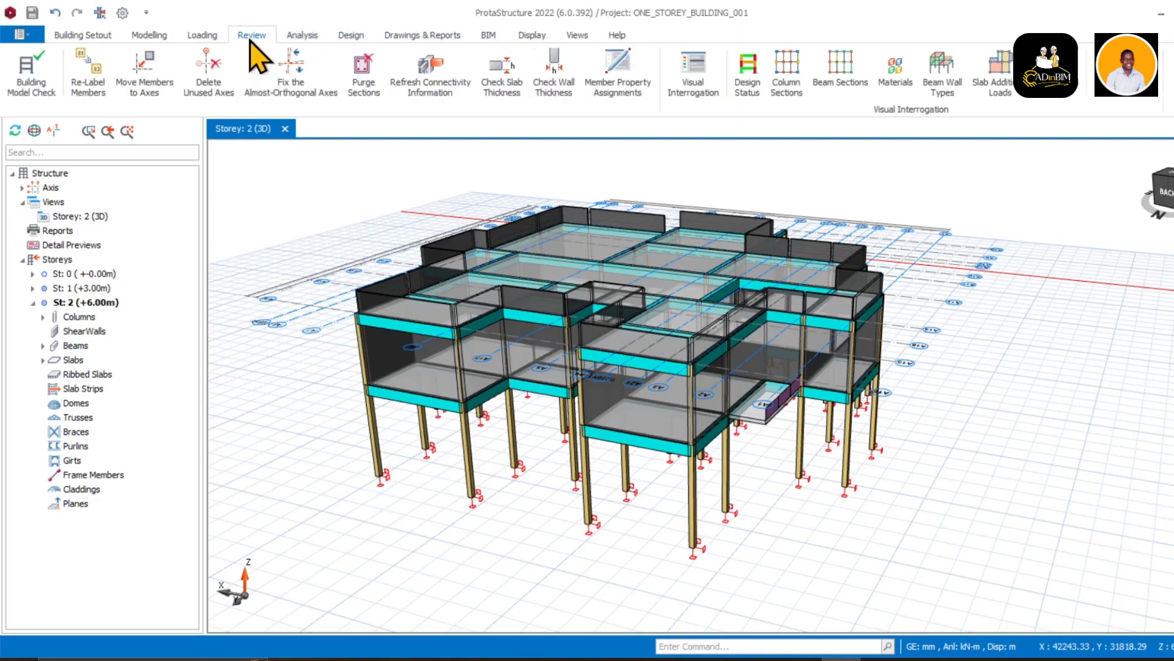
click(747, 79)
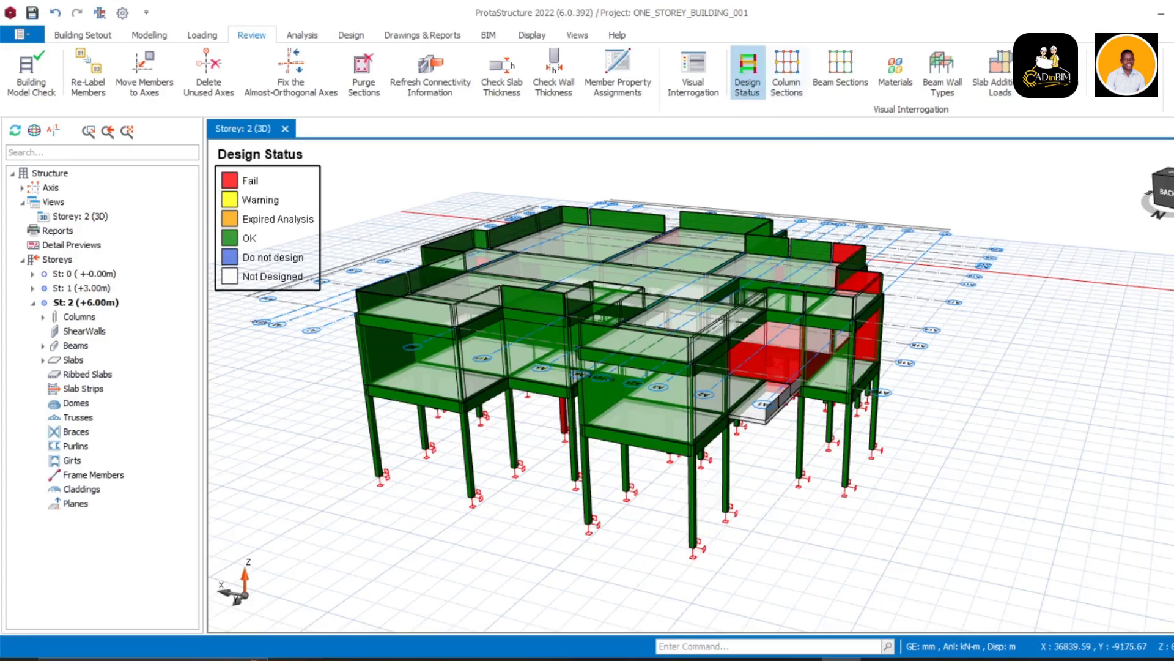
drag(1168, 195, 1104, 210)
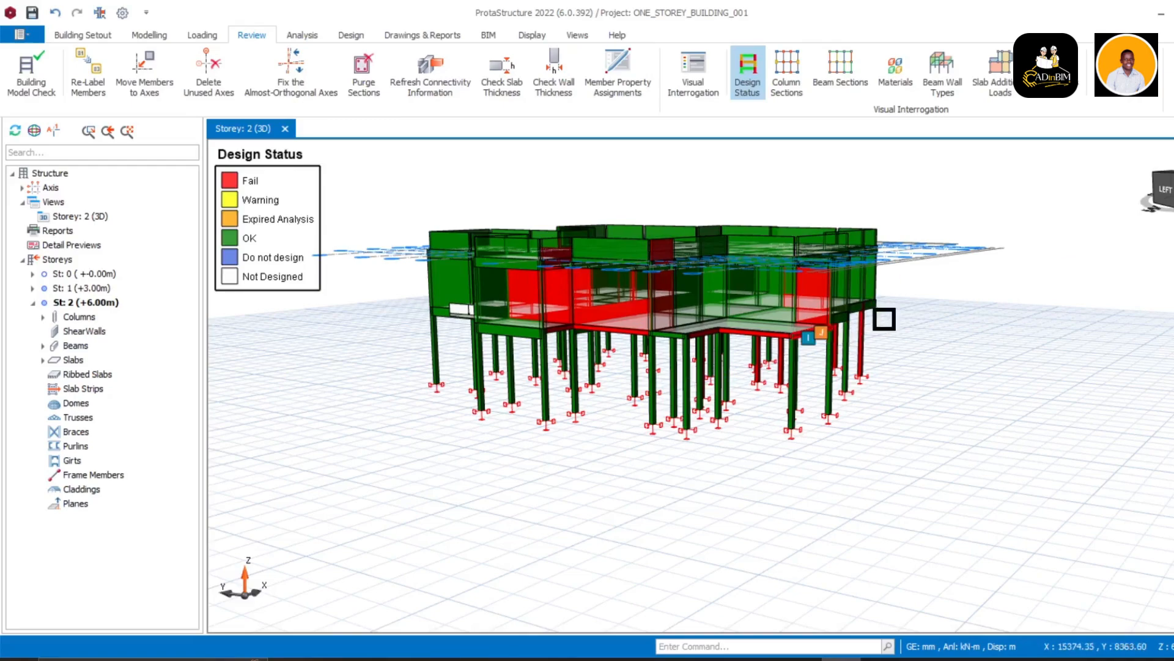
mouse_move(1164, 208)
mouse_down()
mouse_move(1119, 196)
mouse_move(1114, 173)
mouse_move(1135, 168)
mouse_move(1142, 200)
mouse_move(1165, 187)
mouse_up()
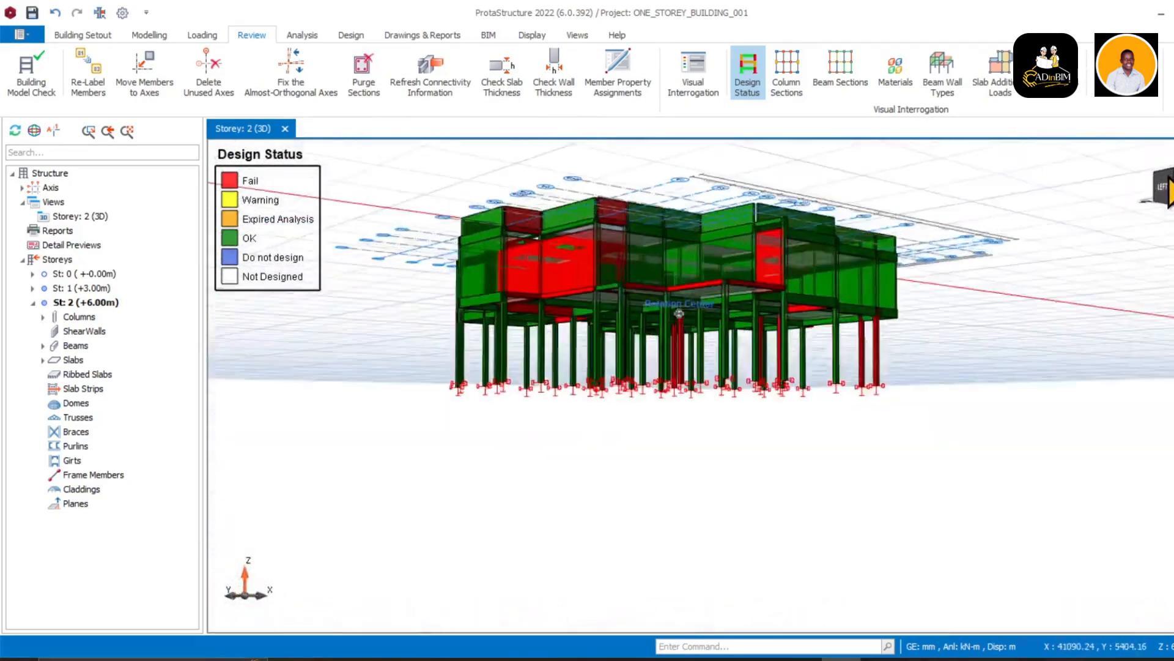